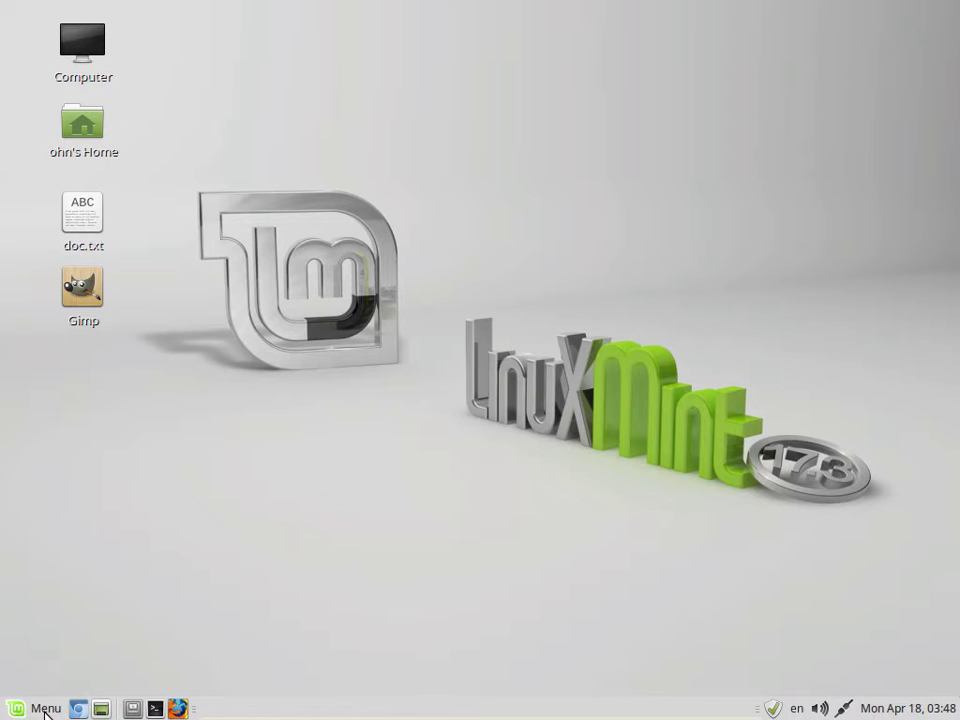
# - Check which games are installed in Linux Mint's Games application category
pyautogui.click(42, 709)
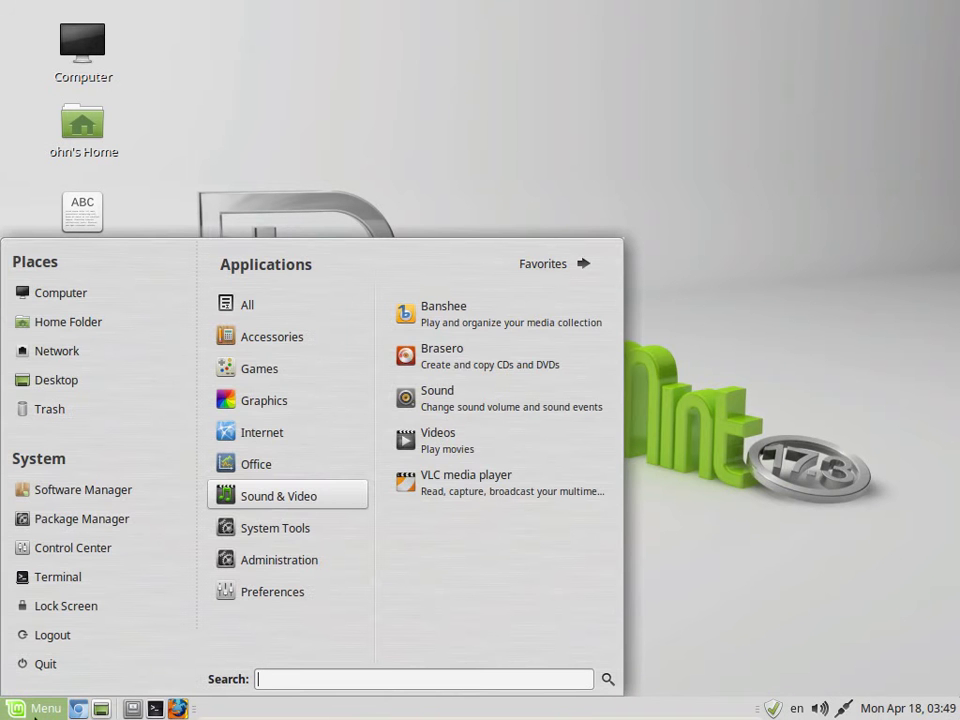
pyautogui.moveTo(272, 376)
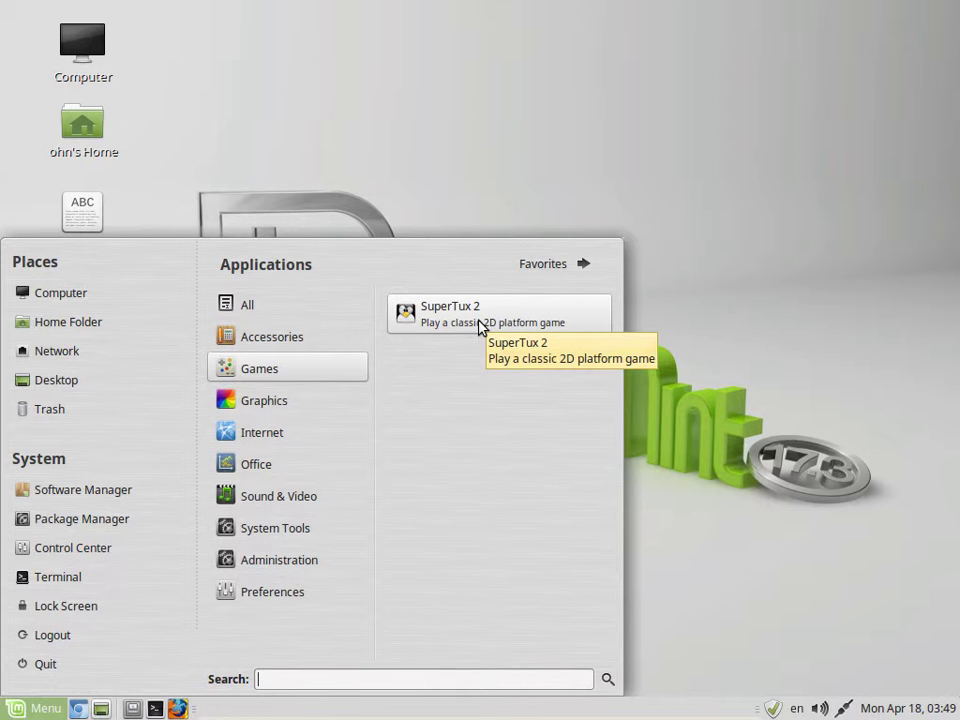
pyautogui.click(741, 436)
# - Switch to the Kali host's terminal and install the tuxmath and supertux packages with apt-get, agreeing to continue
pyautogui.moveTo(632, 698)
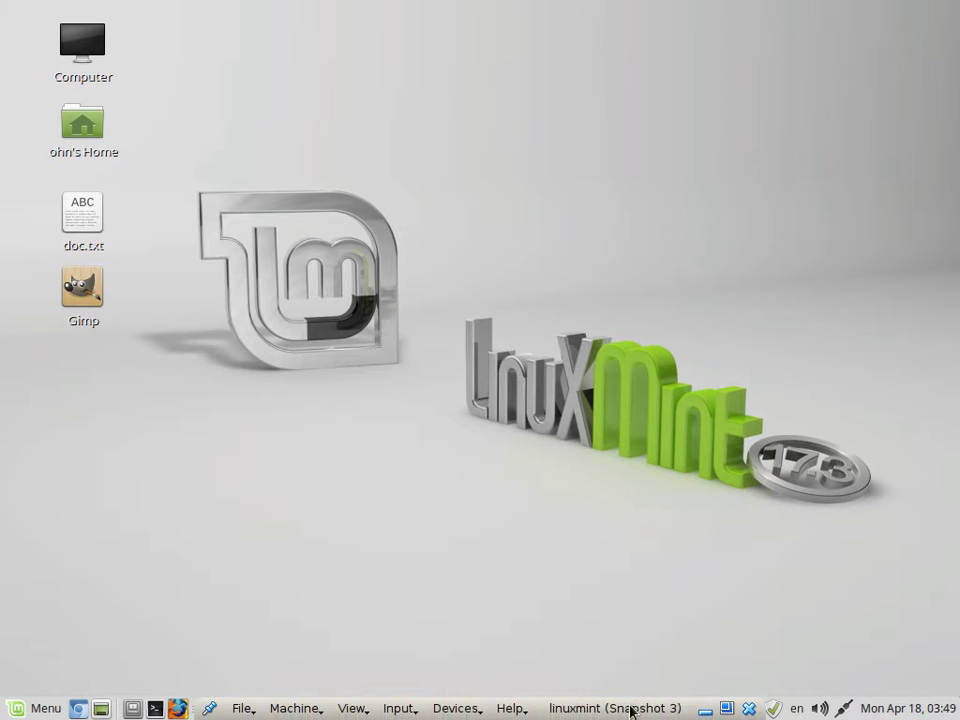
pyautogui.click(705, 712)
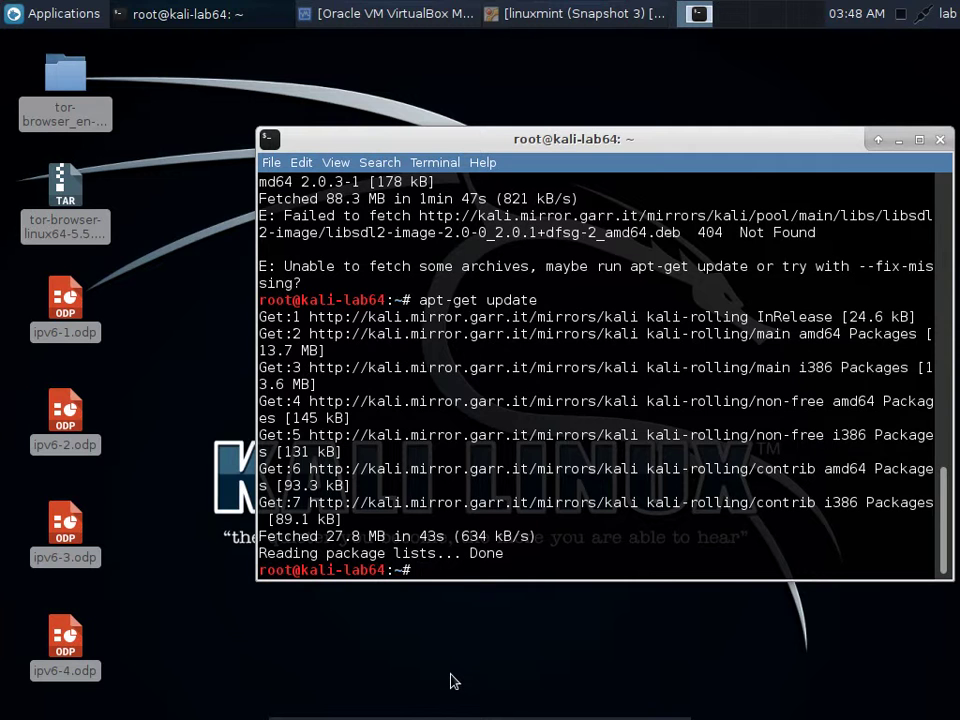
pyautogui.press('Up')
pyautogui.press('BackSpace')
pyautogui.press('BackSpace')
pyautogui.press('BackSpace')
pyautogui.press('BackSpace')
pyautogui.press('BackSpace')
pyautogui.press('BackSpace')
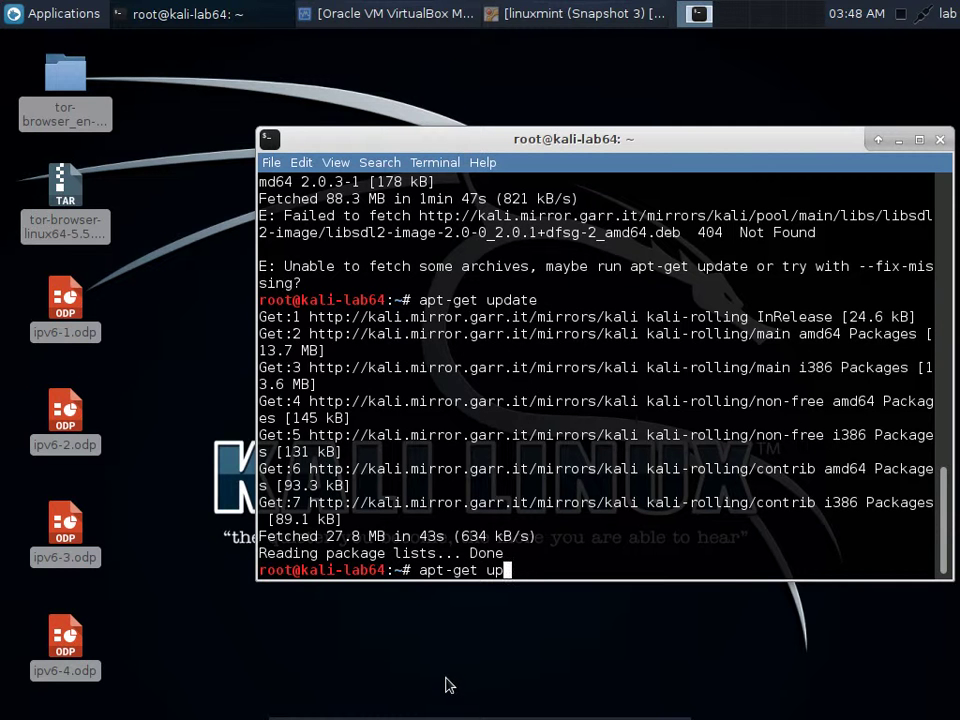
pyautogui.write('install tuxmath supertux')
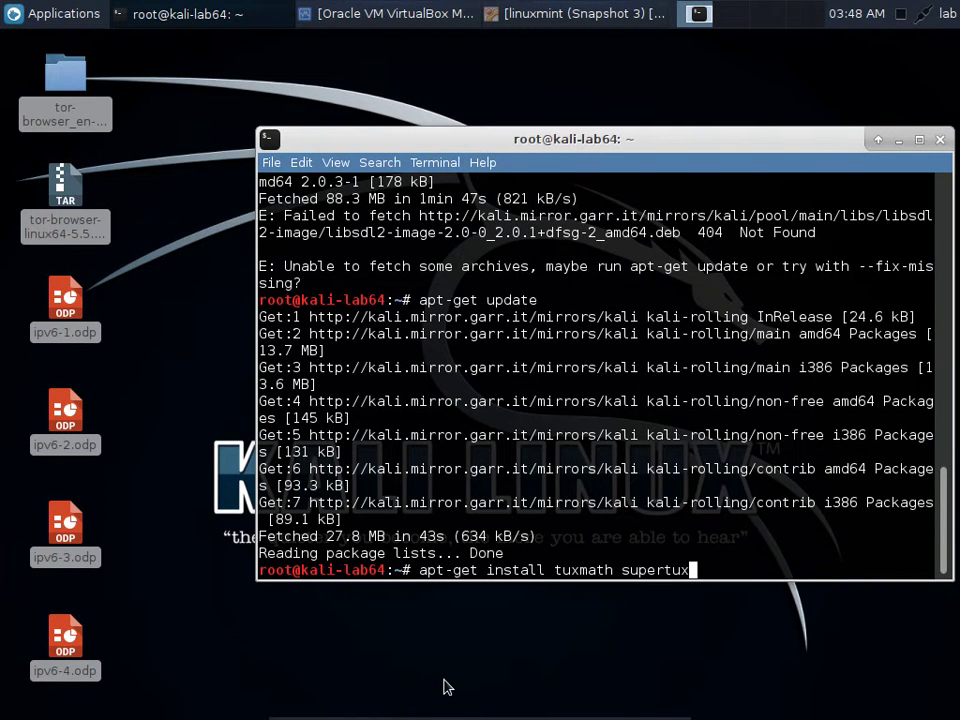
pyautogui.press('Return')
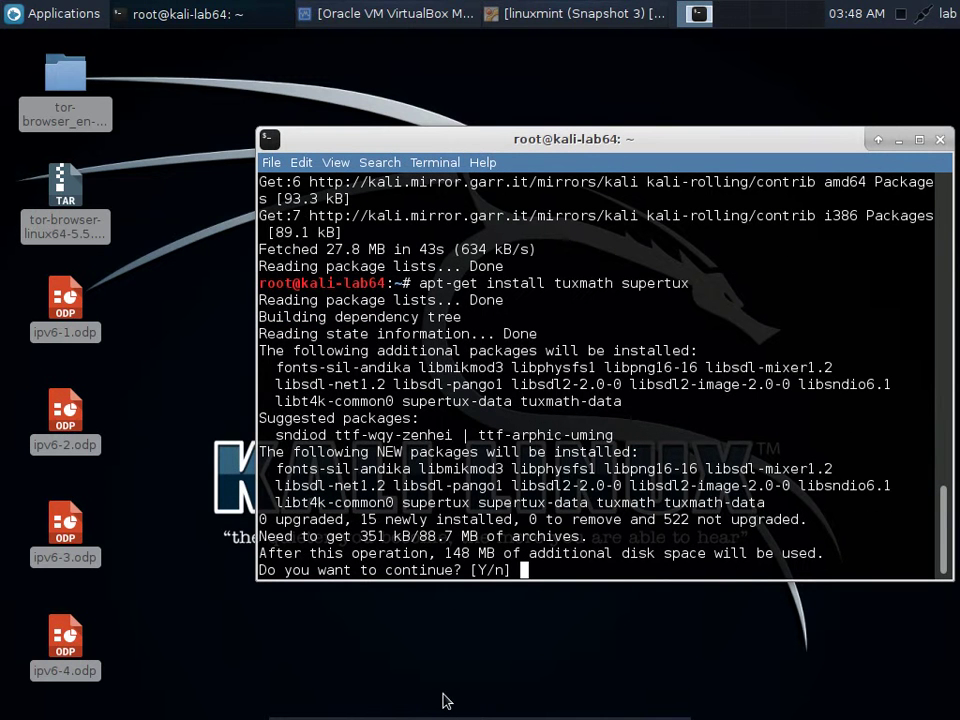
pyautogui.write('y')
pyautogui.press('Return')
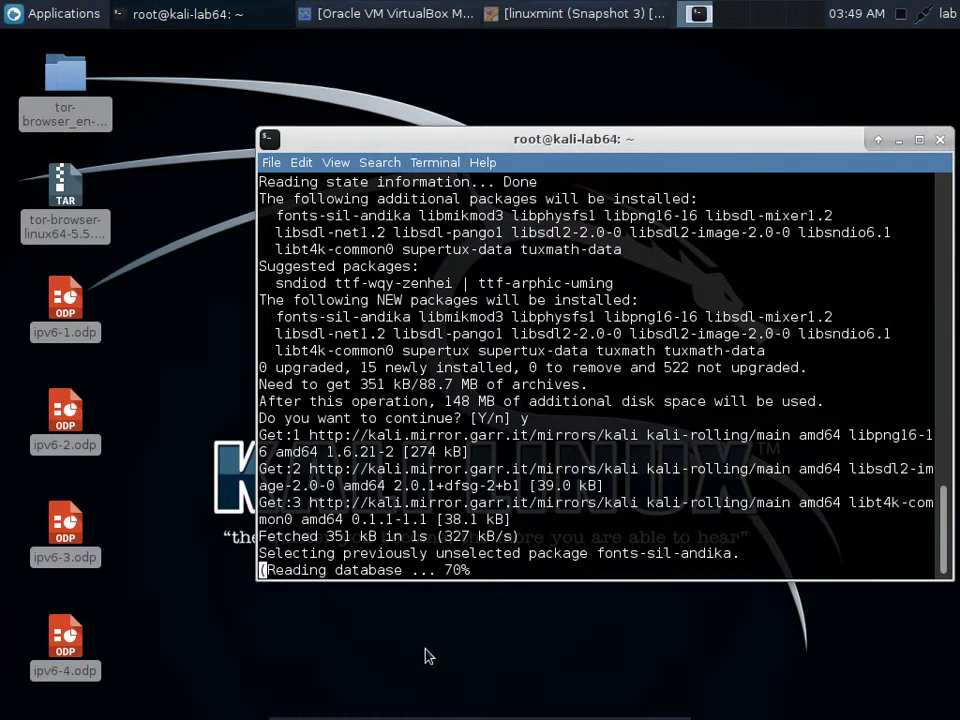
# - Return to the linuxmint virtual machine and delete the Gimp launcher from the desktop
pyautogui.click(560, 19)
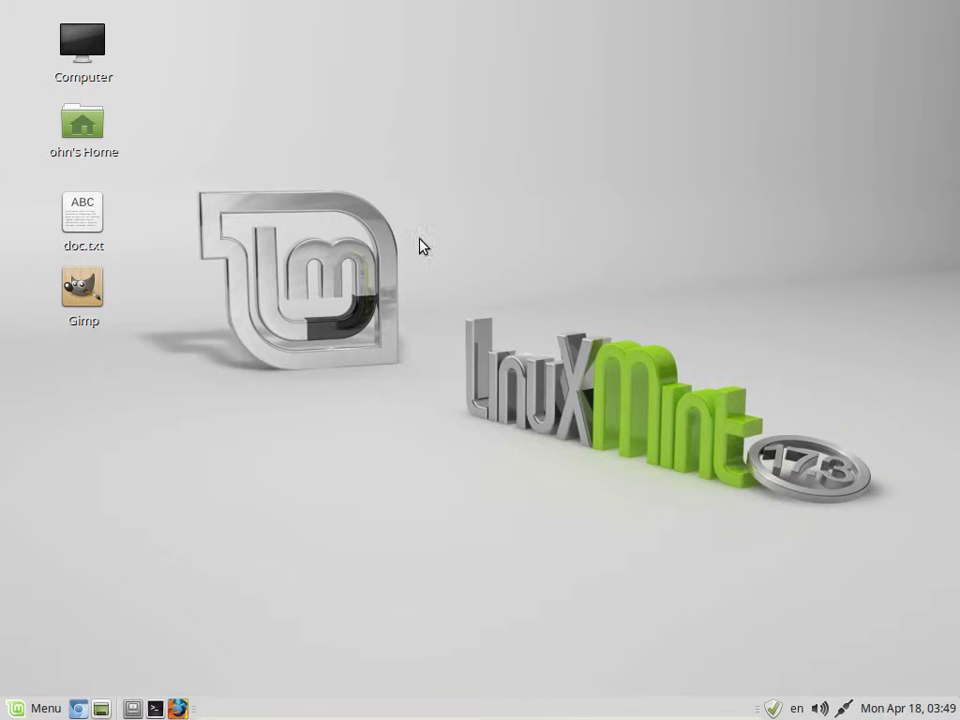
pyautogui.moveTo(47, 391); pyautogui.dragTo(155, 307)
pyautogui.press('Delete')
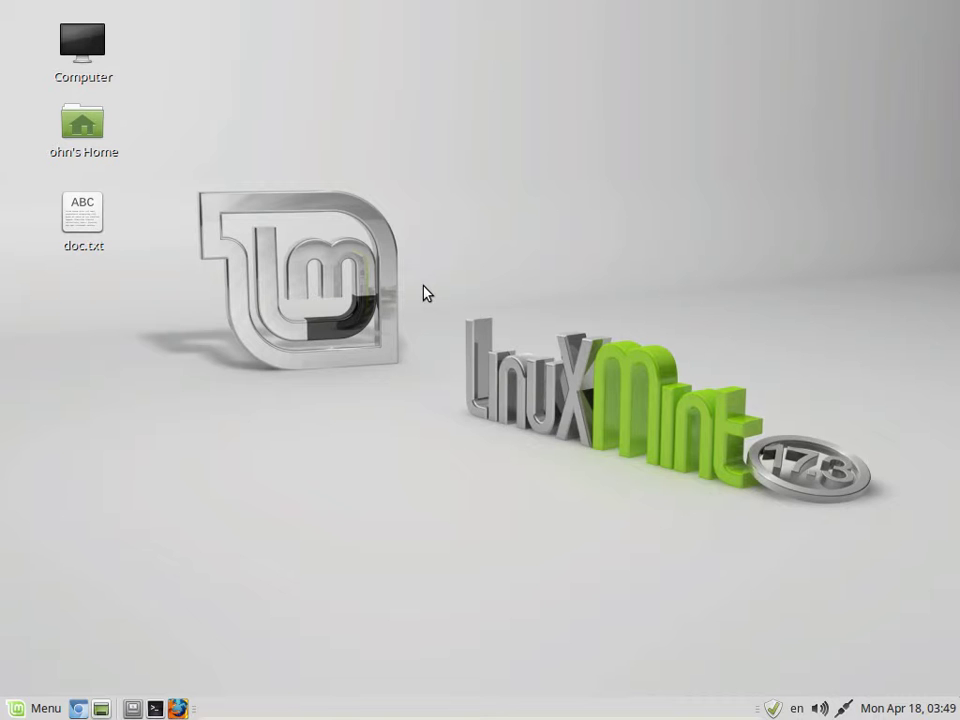
# - Add a Transmission launcher from the Internet applications to the desktop, below doc.txt
pyautogui.click(22, 709)
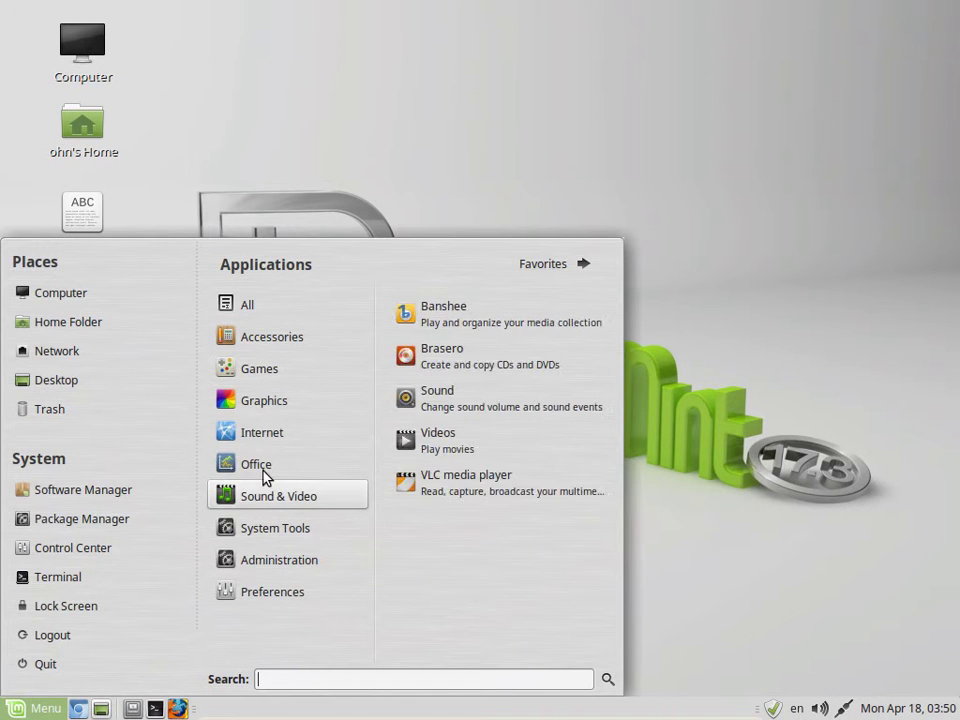
pyautogui.moveTo(270, 442)
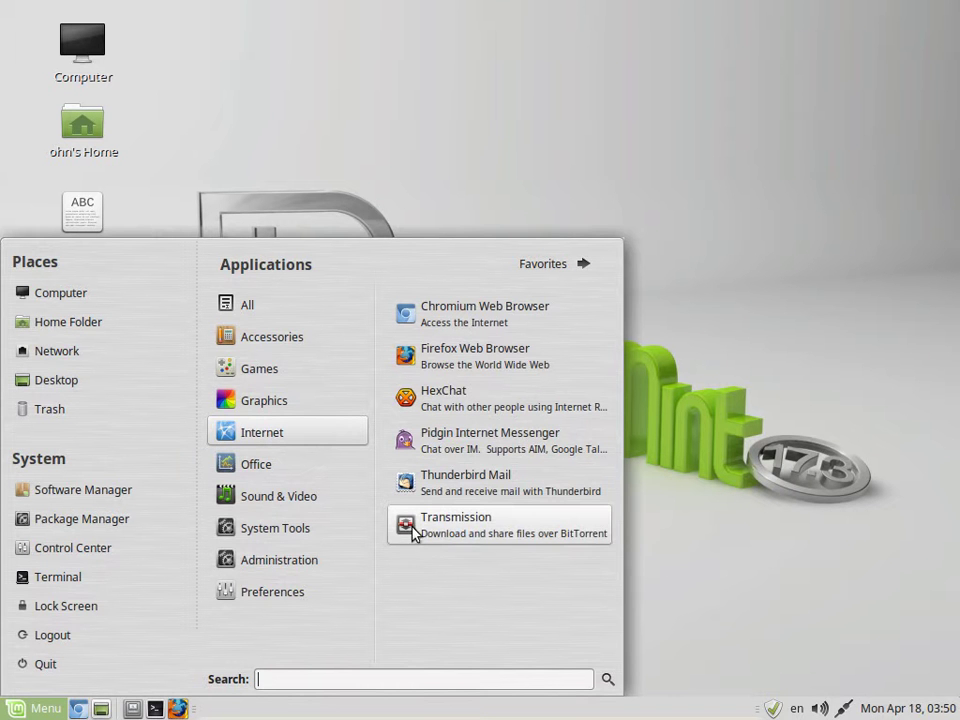
pyautogui.moveTo(436, 535); pyautogui.dragTo(90, 320)
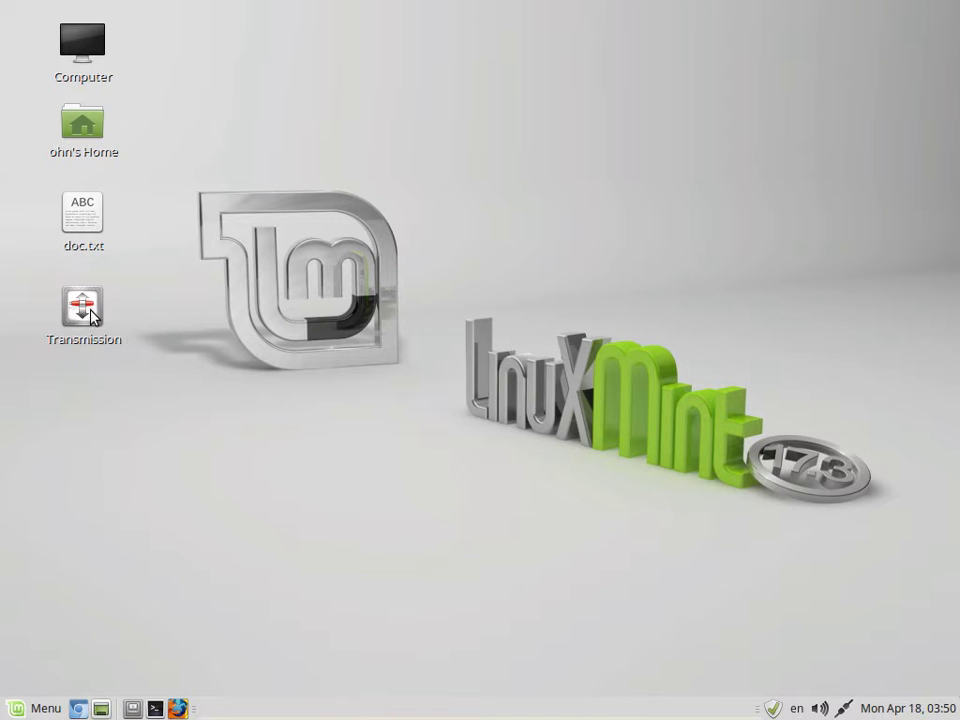
# - Start Transmission from its desktop launcher, accept the file-sharing notice and maximize its window
pyautogui.doubleClick(90, 316)
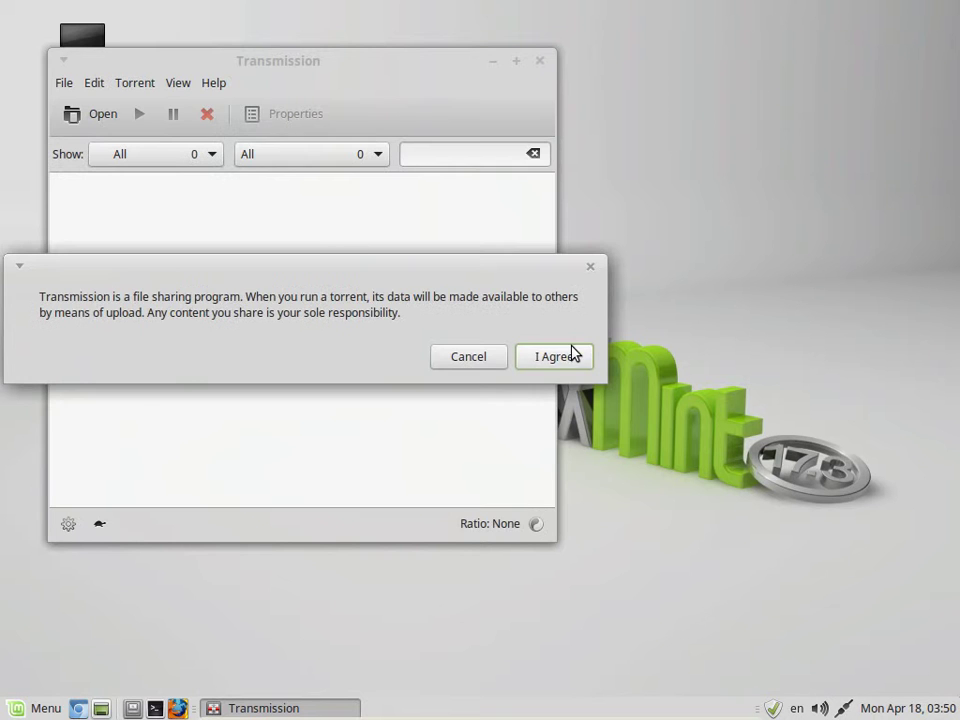
pyautogui.click(556, 356)
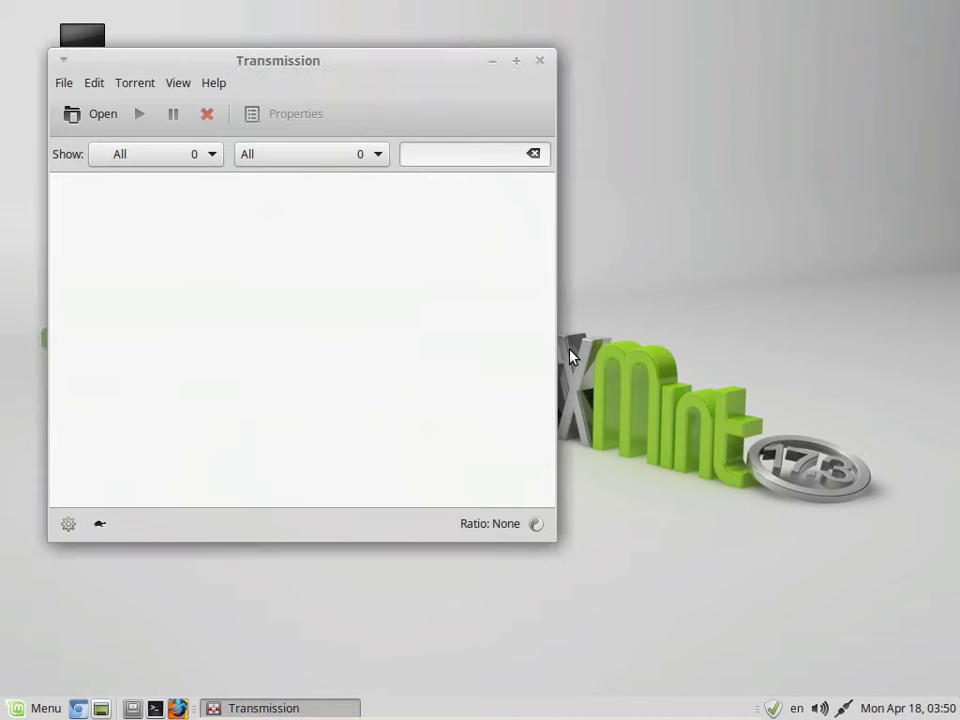
pyautogui.click(518, 62)
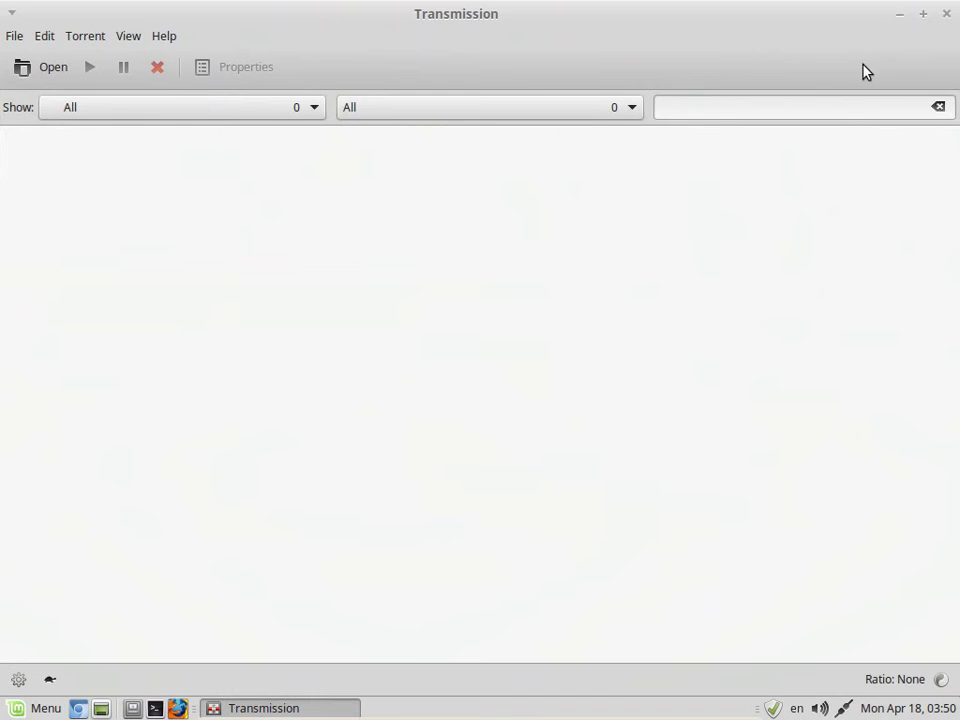
# - View the dialog for opening a torrent without choosing a file, and close Transmission
pyautogui.click(38, 68)
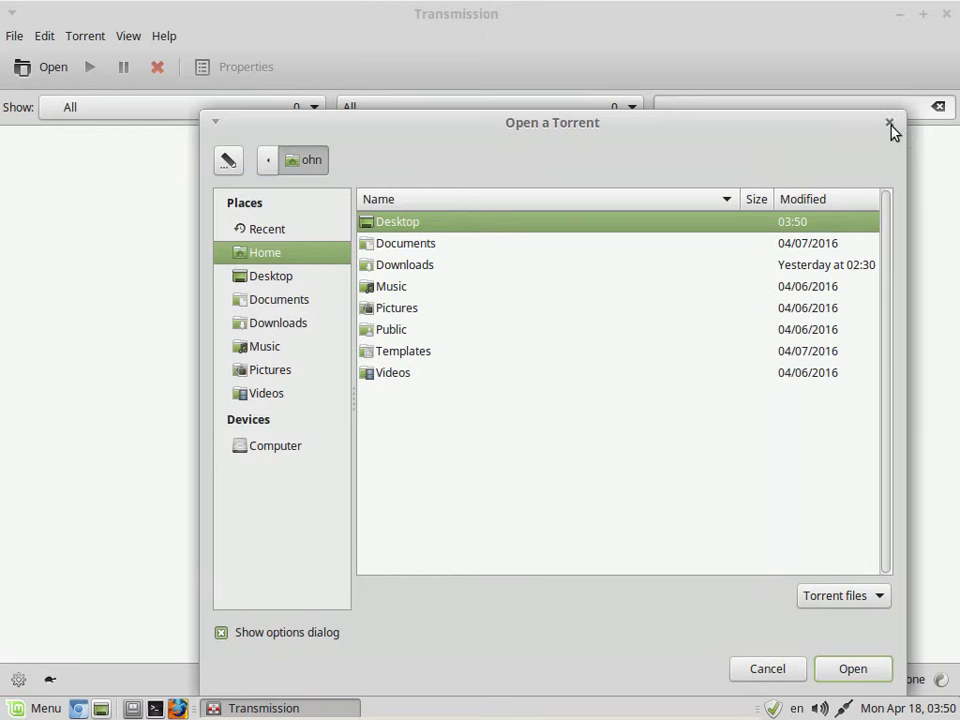
pyautogui.click(890, 125)
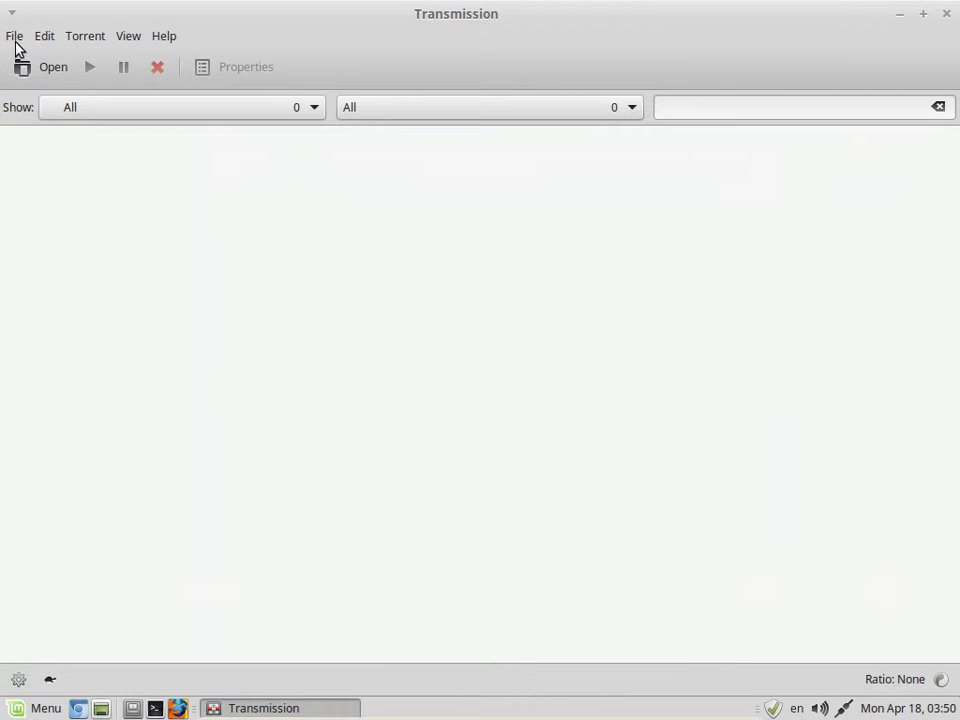
pyautogui.click(946, 14)
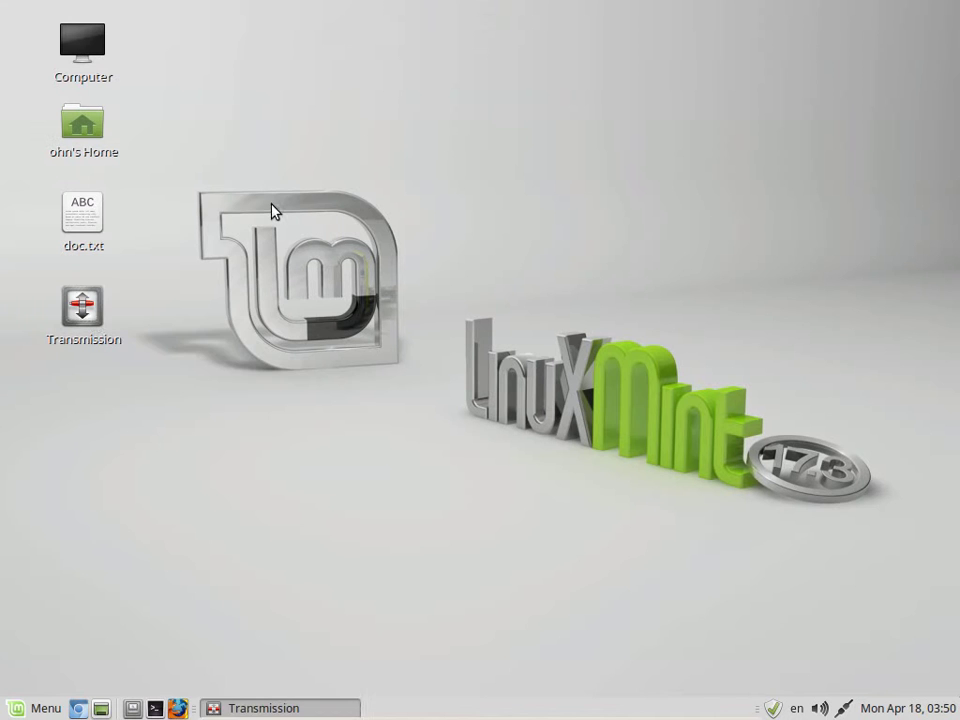
# - Open the properties of the Transmission desktop launcher and move the window aside to free the desktop
pyautogui.doubleClick(90, 316)
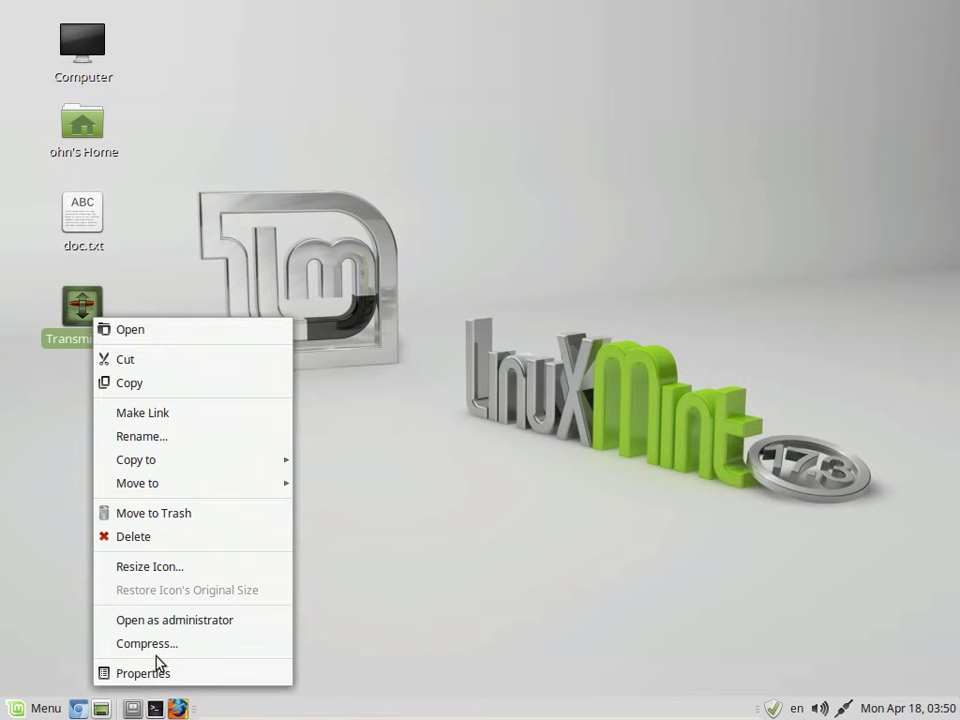
pyautogui.click(165, 679)
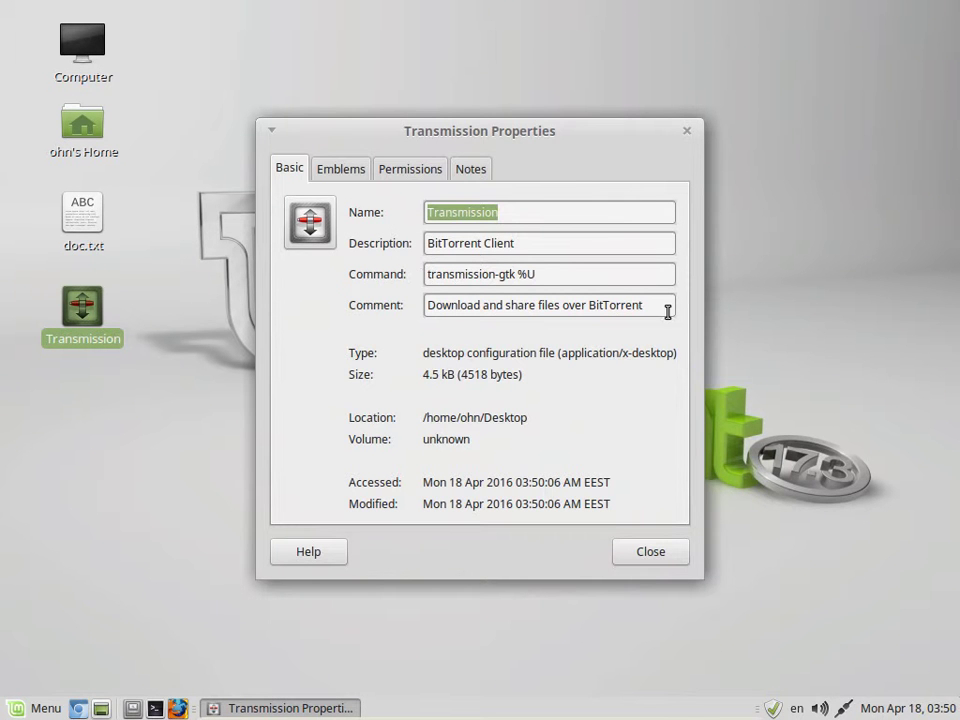
pyautogui.click(178, 390)
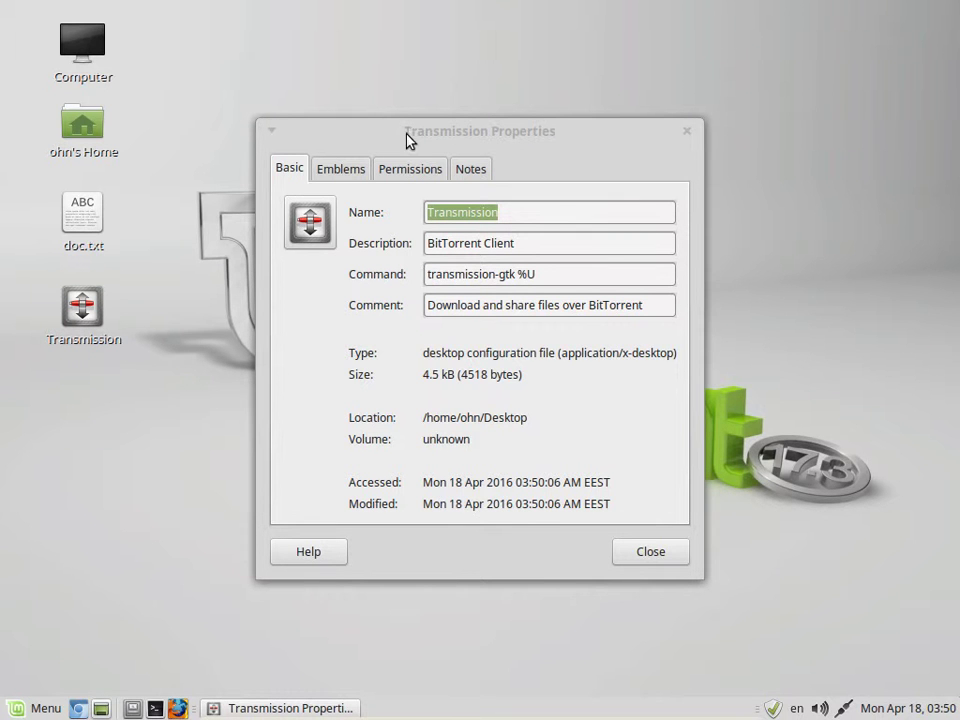
pyautogui.moveTo(406, 138); pyautogui.dragTo(657, 121)
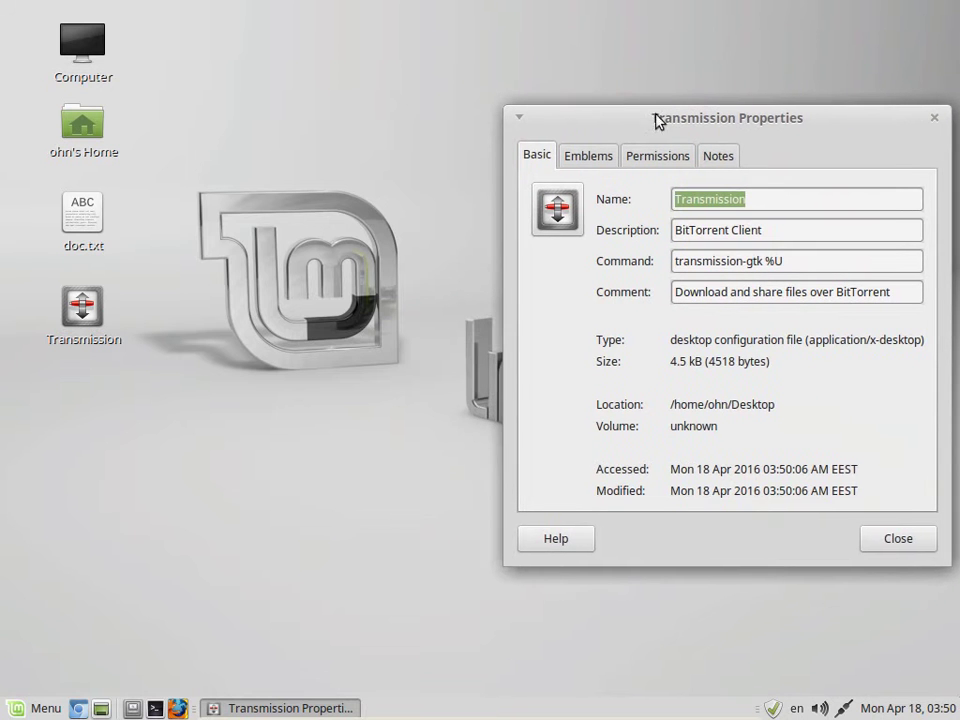
# - Start creating a new desktop launcher of type Application and name it Torrent
pyautogui.rightClick(194, 305)
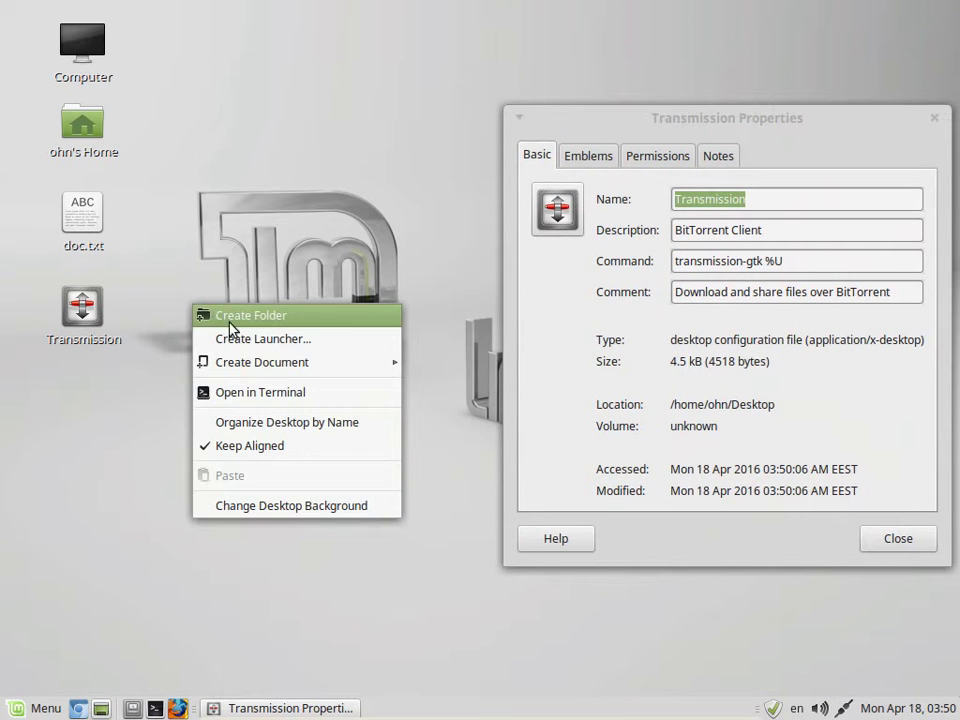
pyautogui.click(257, 341)
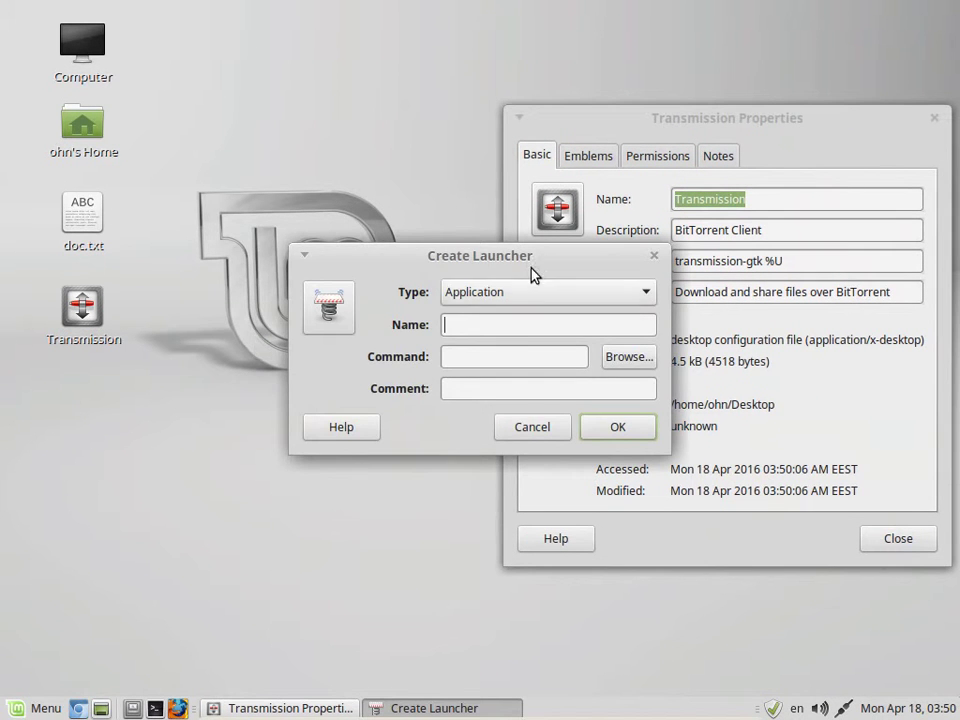
pyautogui.moveTo(531, 254); pyautogui.dragTo(369, 302)
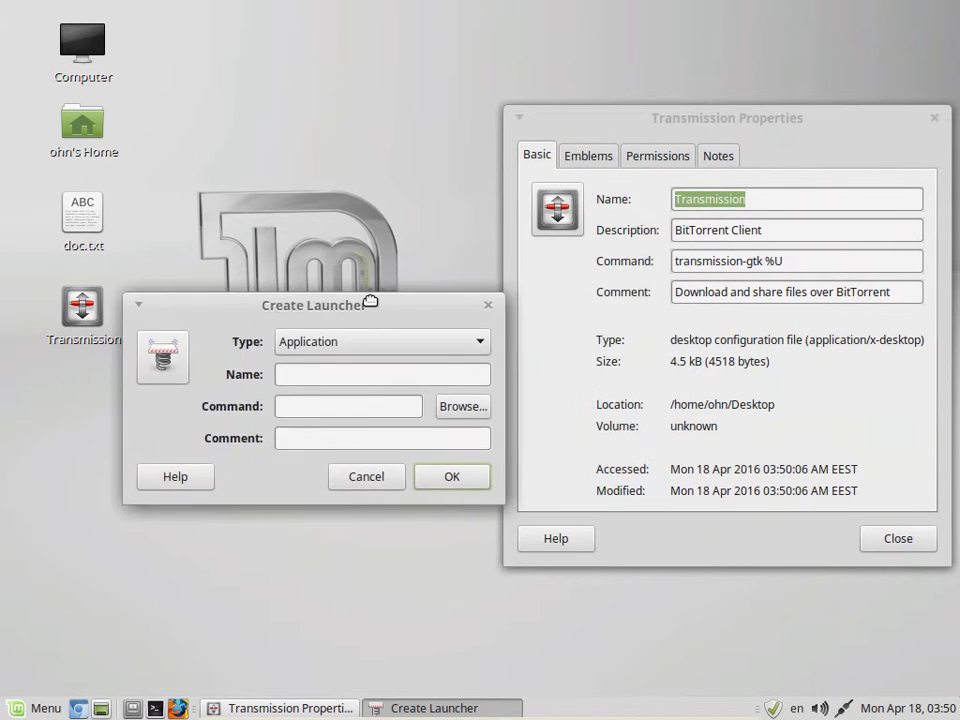
pyautogui.click(348, 346)
pyautogui.click(360, 349)
pyautogui.write('Torrent')
# - Copy the command transmission-gtk %U from the Transmission properties into the new launcher's command
pyautogui.click(744, 263)
pyautogui.tripleClick(744, 263)
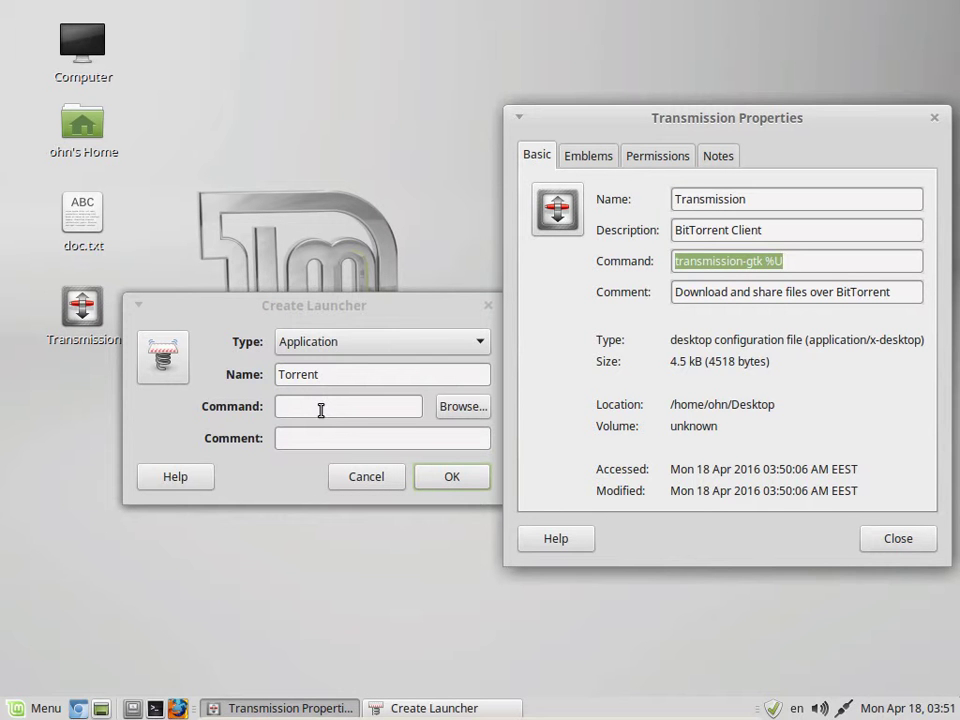
pyautogui.rightClick(740, 265)
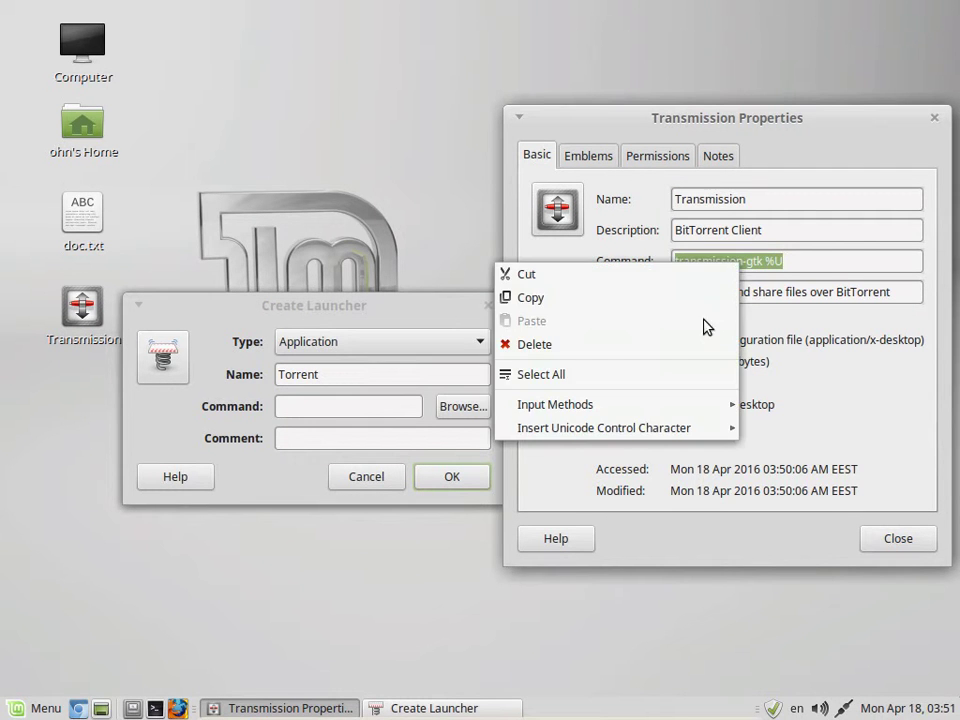
pyautogui.click(691, 306)
pyautogui.click(339, 409)
pyautogui.rightClick(336, 413)
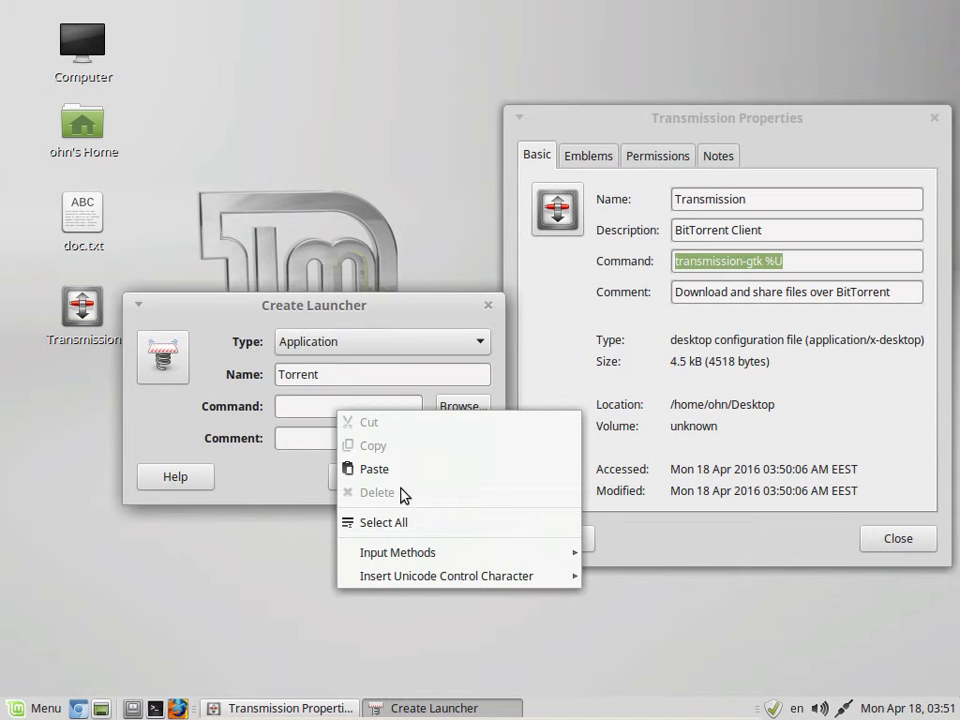
pyautogui.click(400, 470)
# - Copy the comment "Download and share files over BitTorrent" from the Transmission properties into the new launcher and create it
pyautogui.click(341, 440)
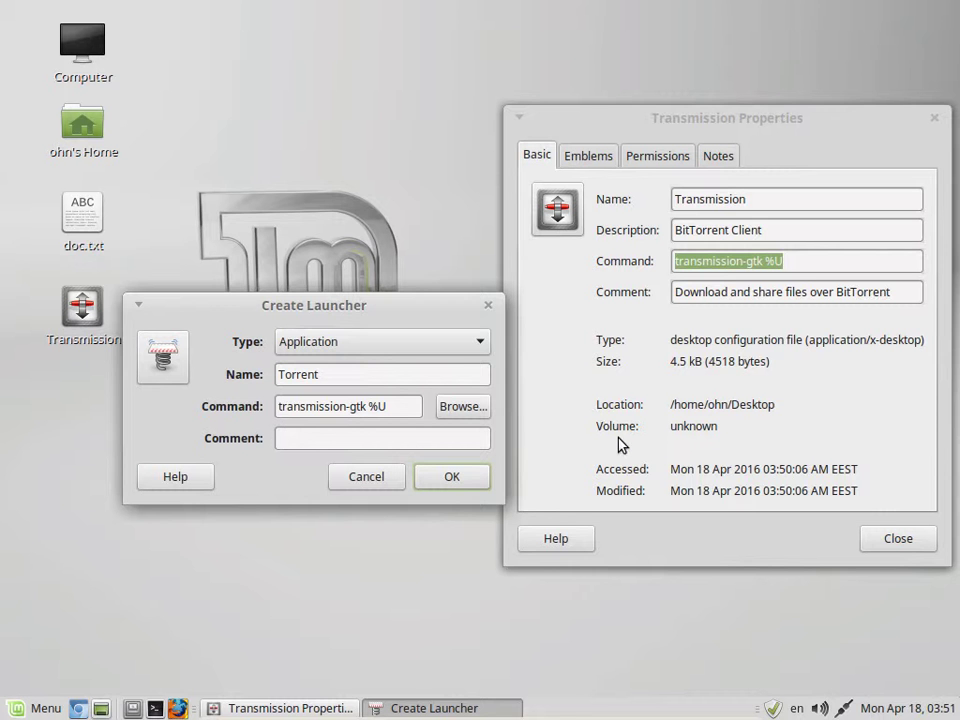
pyautogui.click(786, 292)
pyautogui.tripleClick(786, 292)
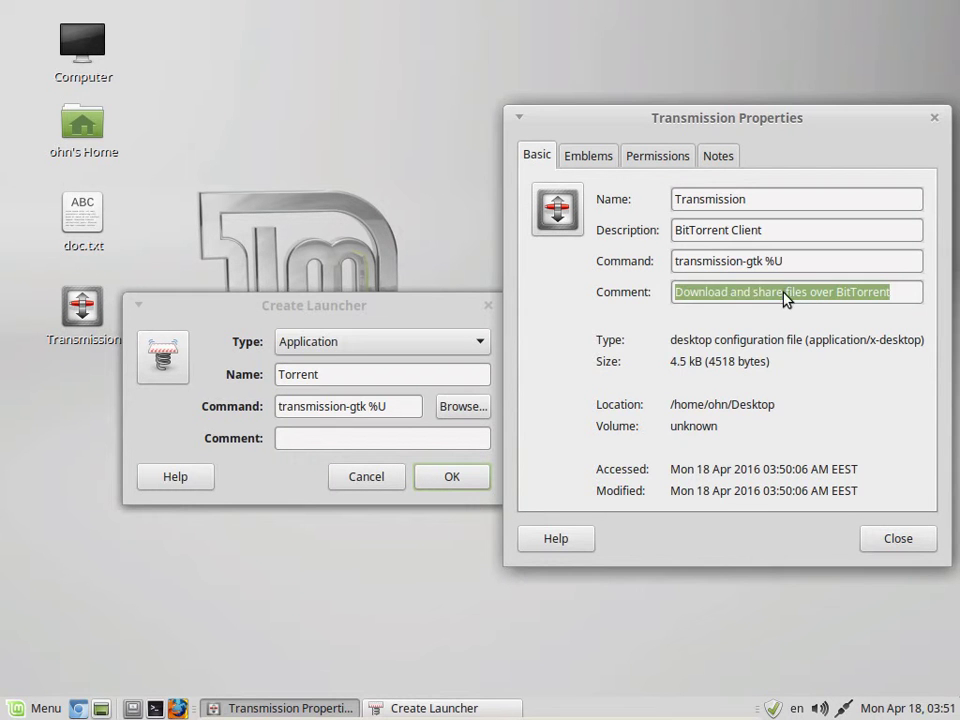
pyautogui.rightClick(786, 292)
pyautogui.click(770, 329)
pyautogui.click(358, 440)
pyautogui.rightClick(358, 443)
pyautogui.click(394, 504)
pyautogui.click(431, 478)
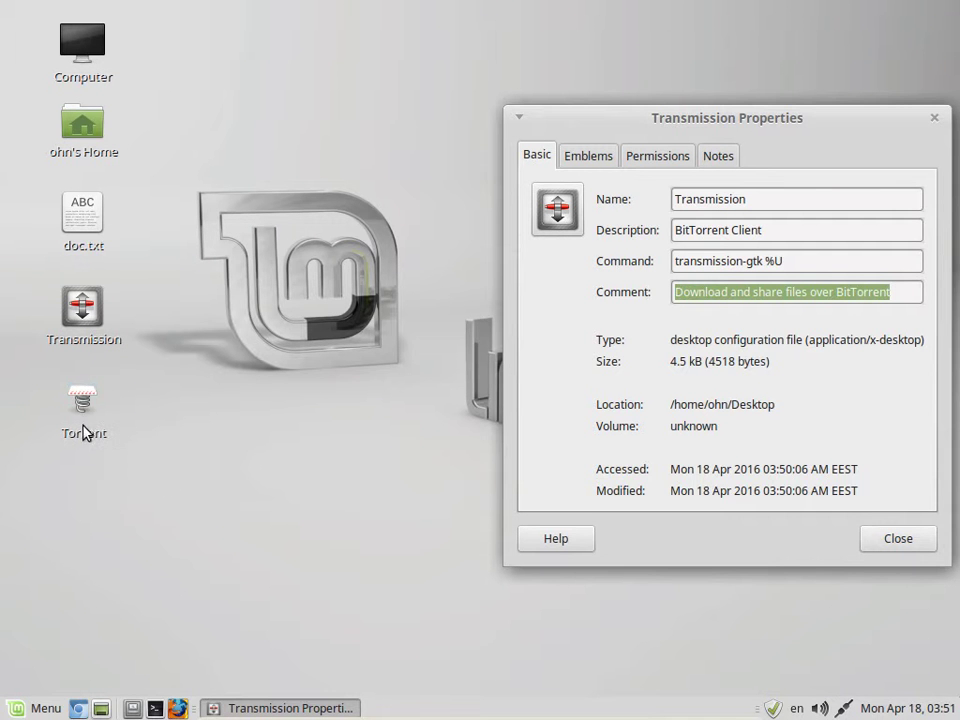
# - Close the Transmission launcher's properties and leave no desktop icon selected
pyautogui.click(864, 548)
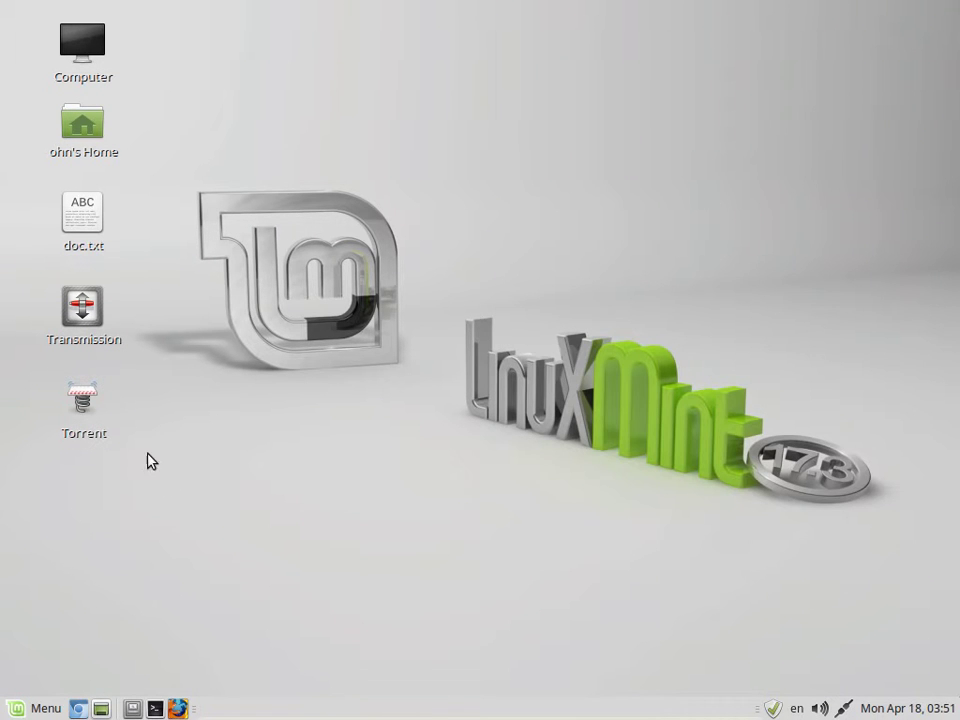
pyautogui.click(81, 400)
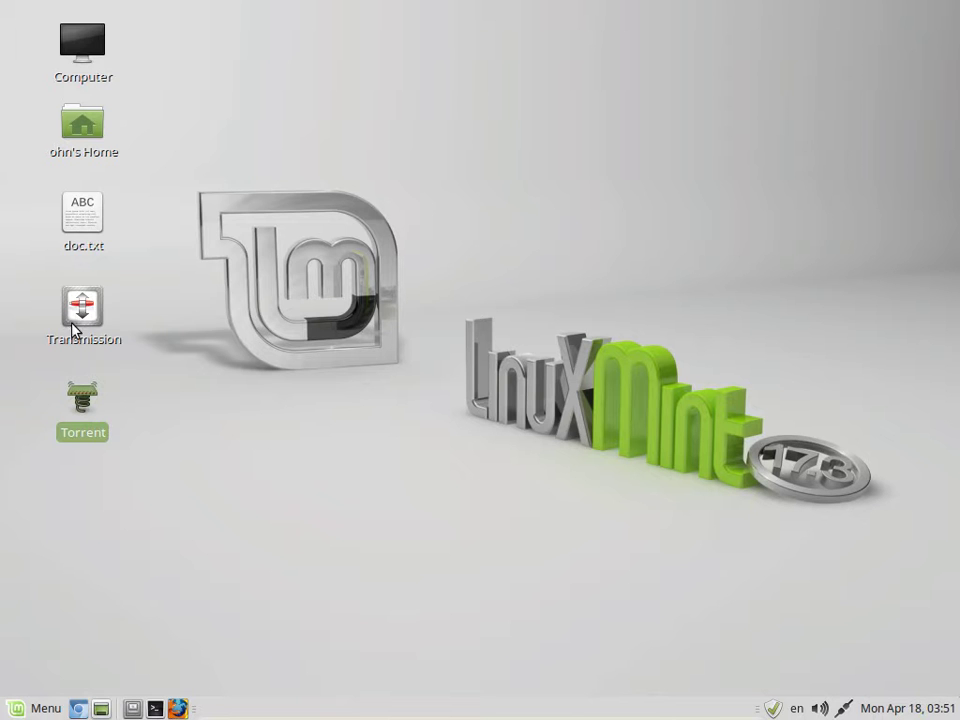
pyautogui.click(173, 416)
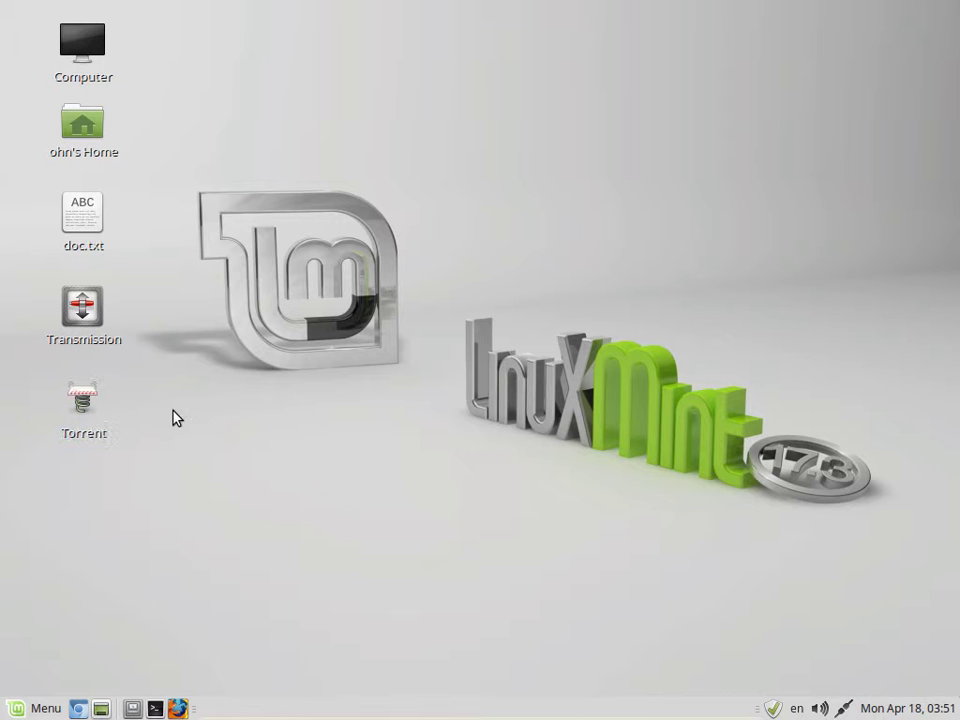
# - Test the Torrent launcher by opening Transmission from it, and close the Transmission window
pyautogui.doubleClick(84, 405)
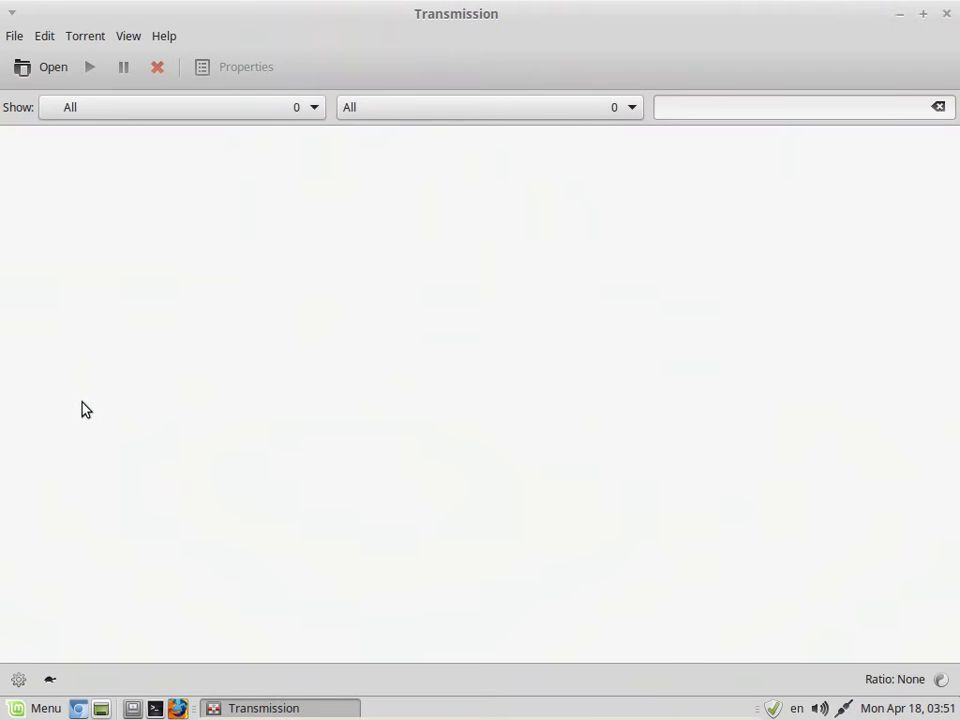
pyautogui.click(925, 15)
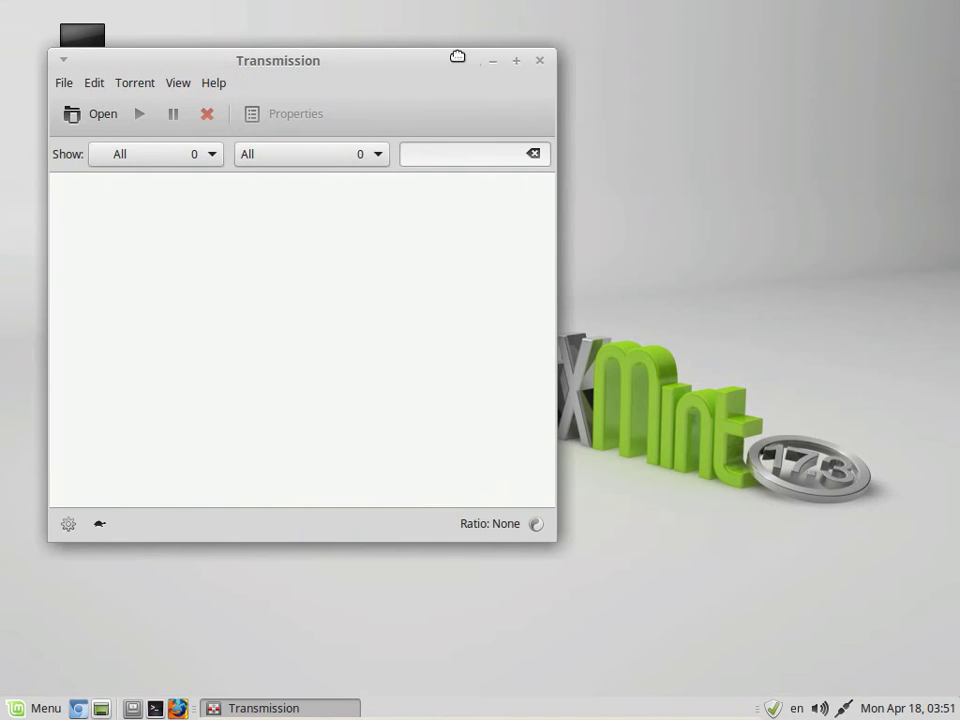
pyautogui.moveTo(463, 60); pyautogui.dragTo(795, 94)
pyautogui.click(878, 99)
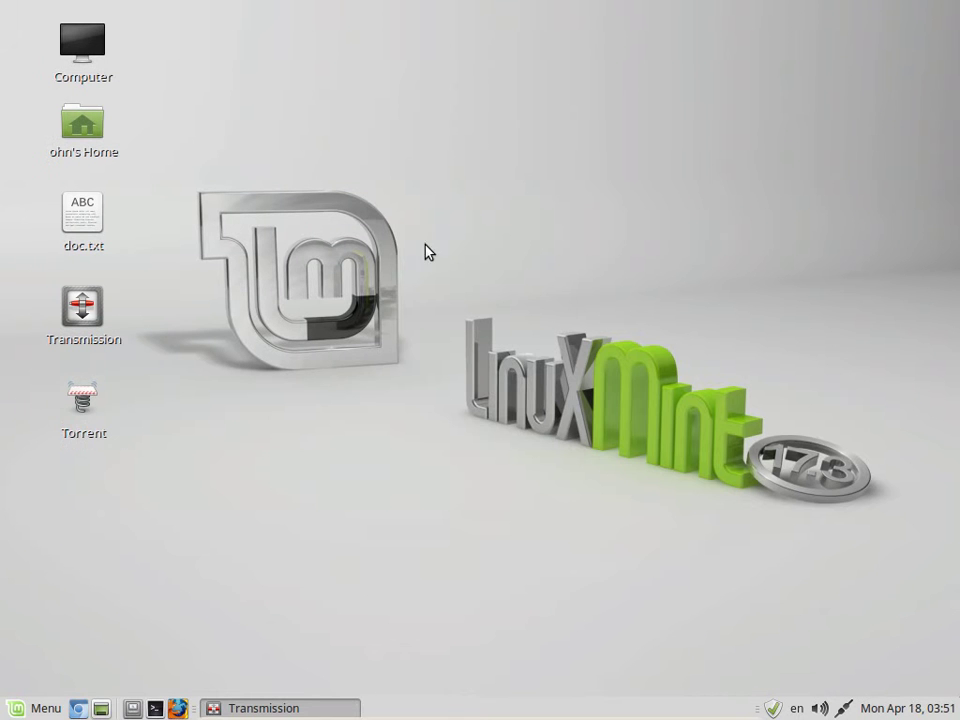
# - Permanently delete the Torrent launcher from the desktop
pyautogui.moveTo(36, 378); pyautogui.dragTo(168, 500)
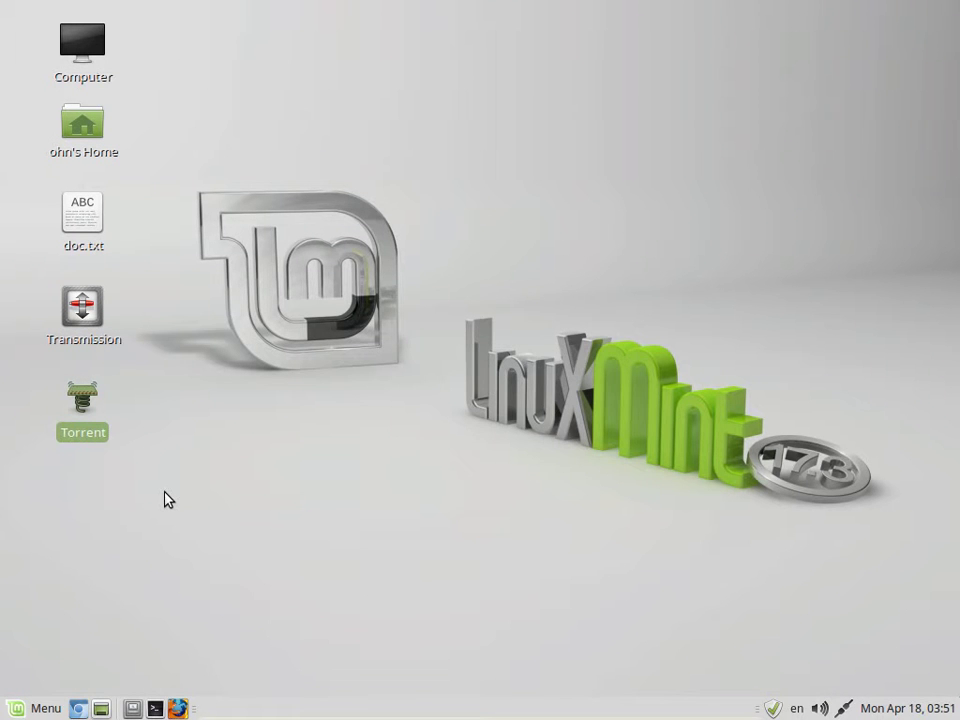
pyautogui.hotkey('shift', 'Delete')
pyautogui.press('Return')
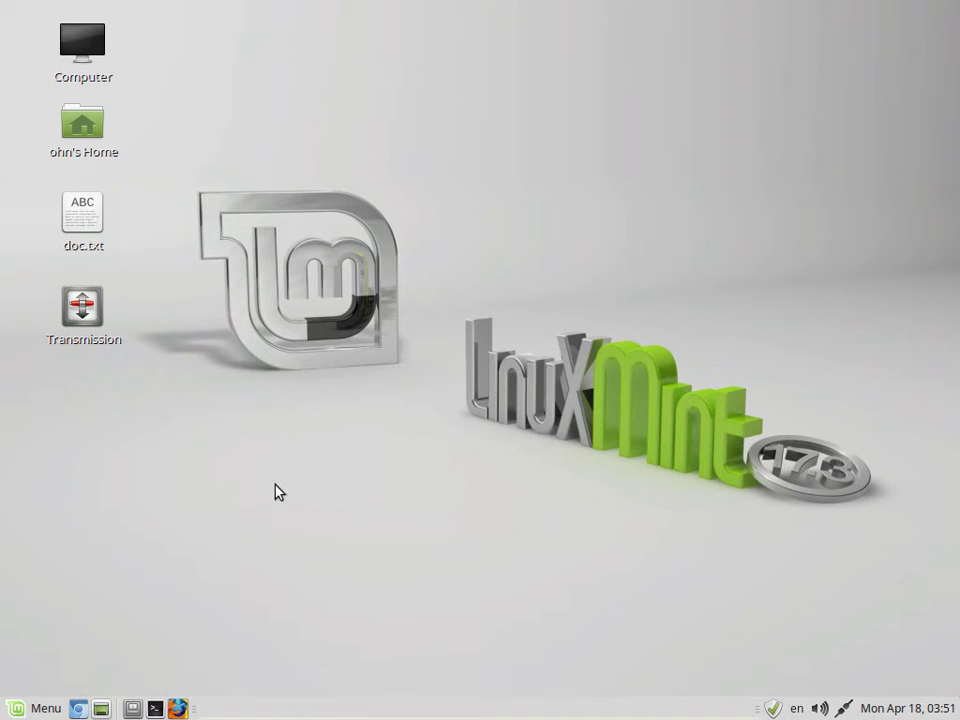
# - Create a desktop launcher of type Application named GIMP with the command gimp and the comment "gnome image minpulator"
pyautogui.rightClick(264, 403)
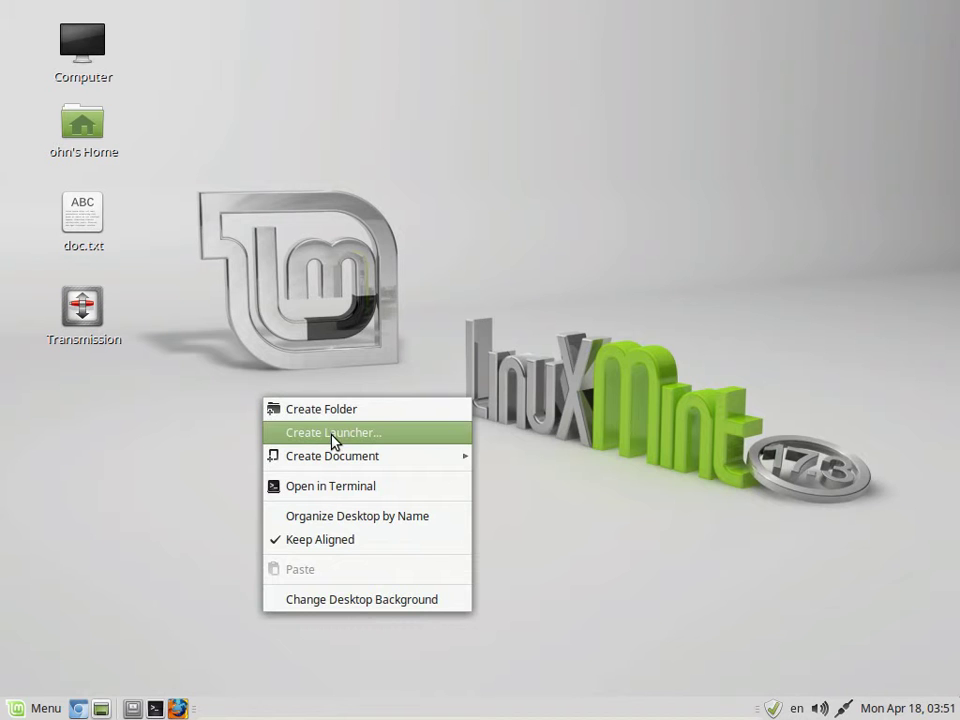
pyautogui.click(334, 433)
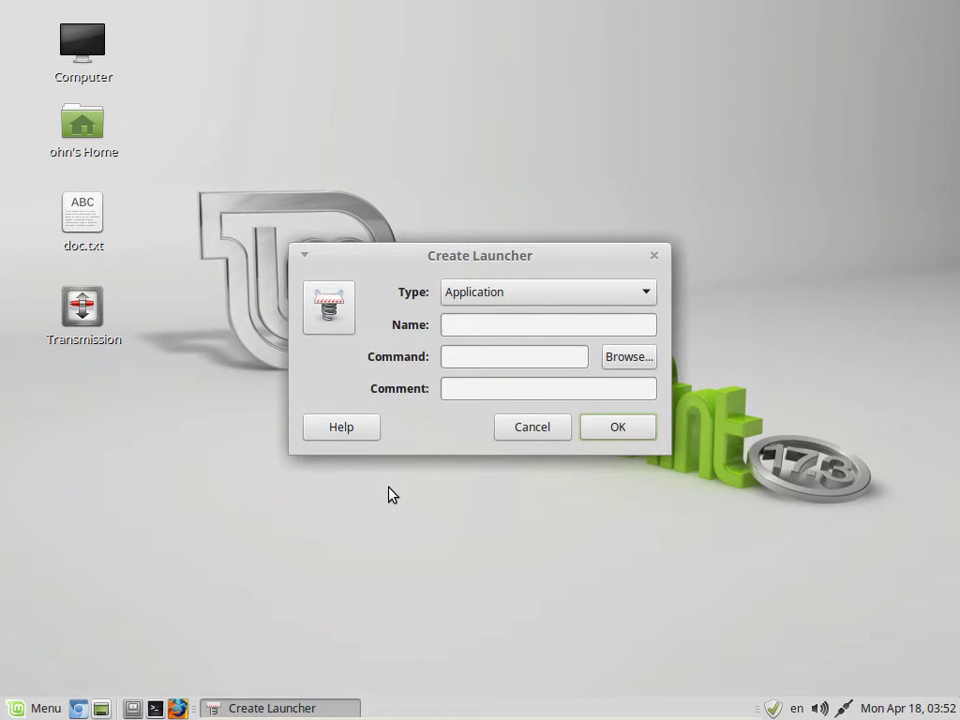
pyautogui.write('GIM')
pyautogui.write('P')
pyautogui.write('gimp')
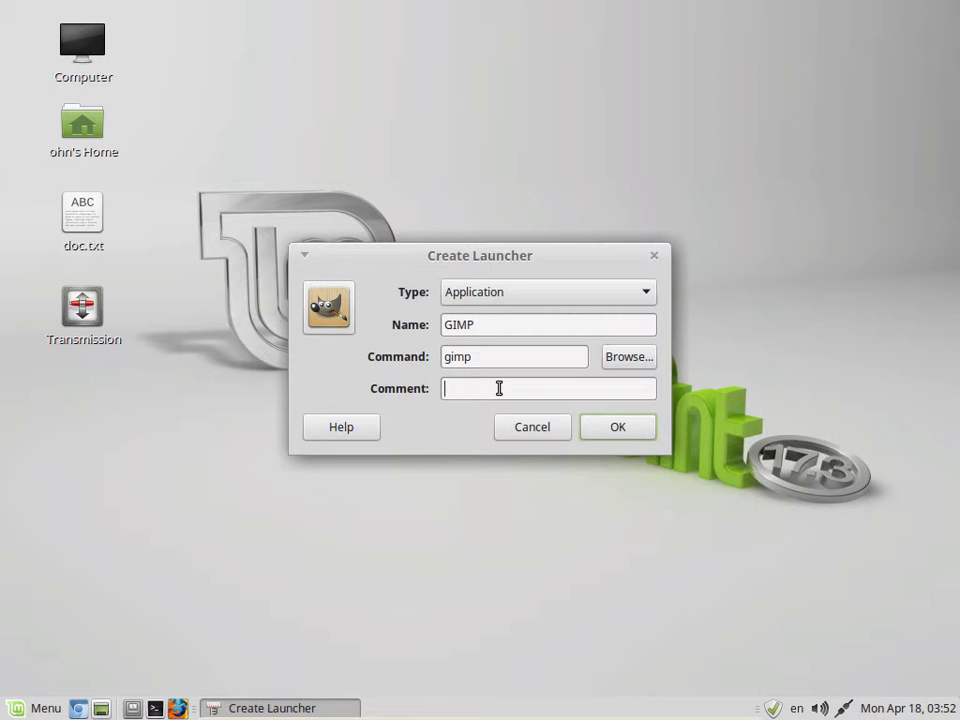
pyautogui.write('gnome imag')
pyautogui.write('e minpulator')
pyautogui.click(622, 426)
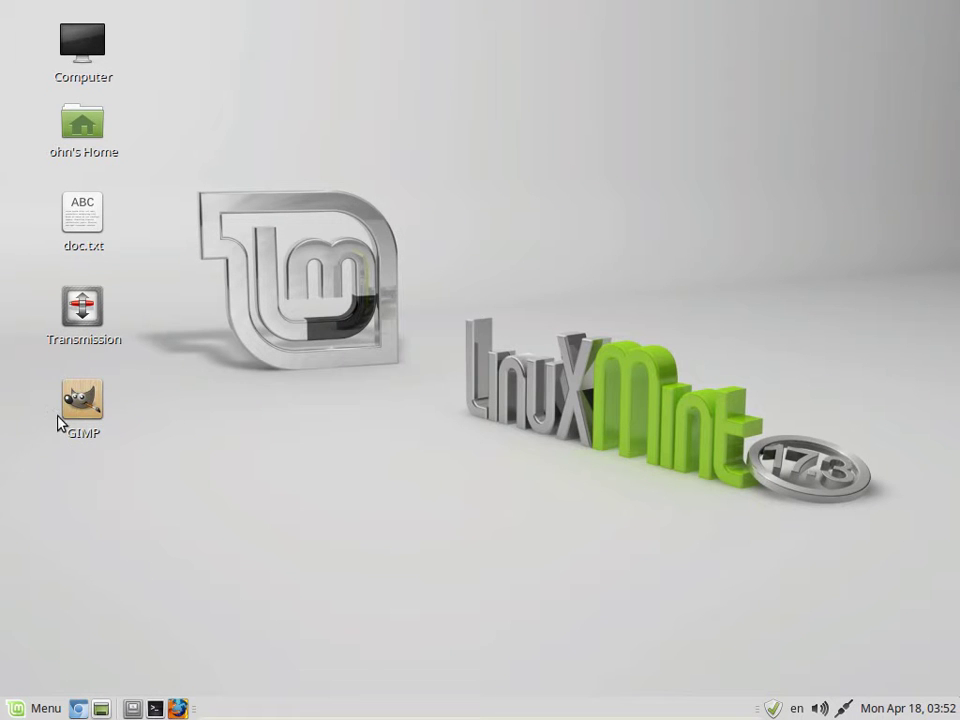
# - Start GIMP from its new desktop launcher and switch it to Single-Window Mode
pyautogui.click(64, 407)
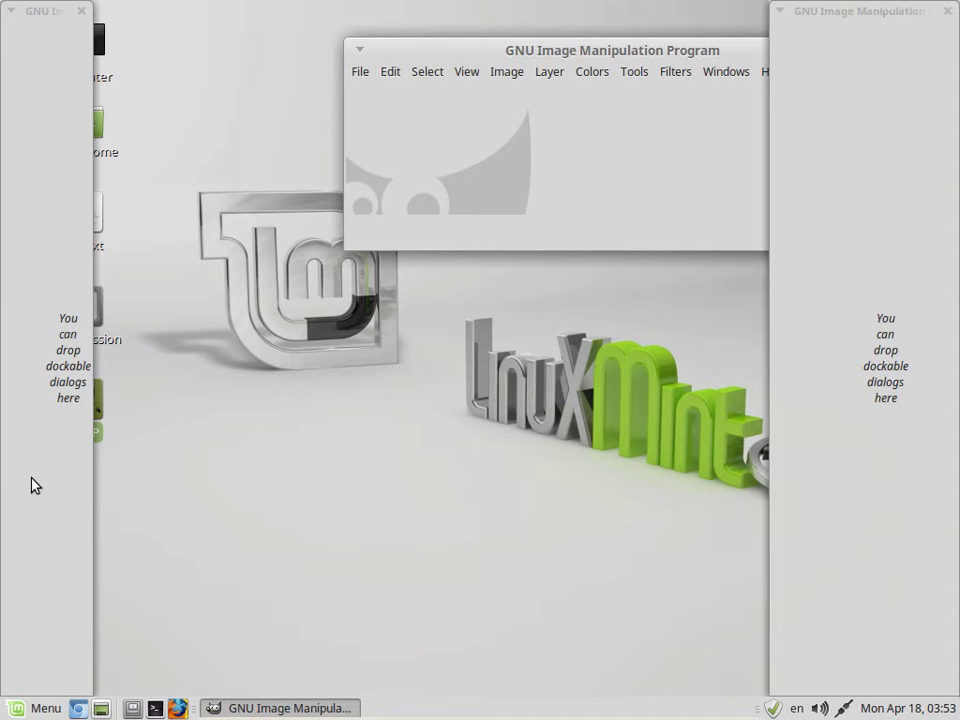
pyautogui.moveTo(595, 50)
pyautogui.mouseDown()
pyautogui.moveTo(435, 58)
pyautogui.moveTo(377, 45)
pyautogui.moveTo(406, 43)
pyautogui.mouseUp()
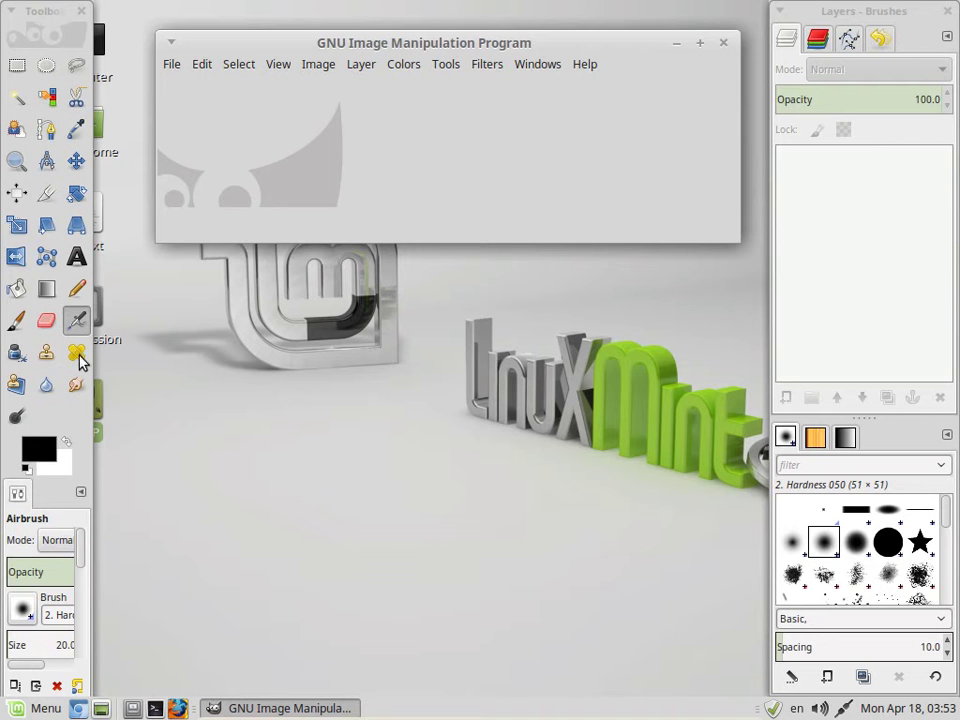
pyautogui.click(540, 64)
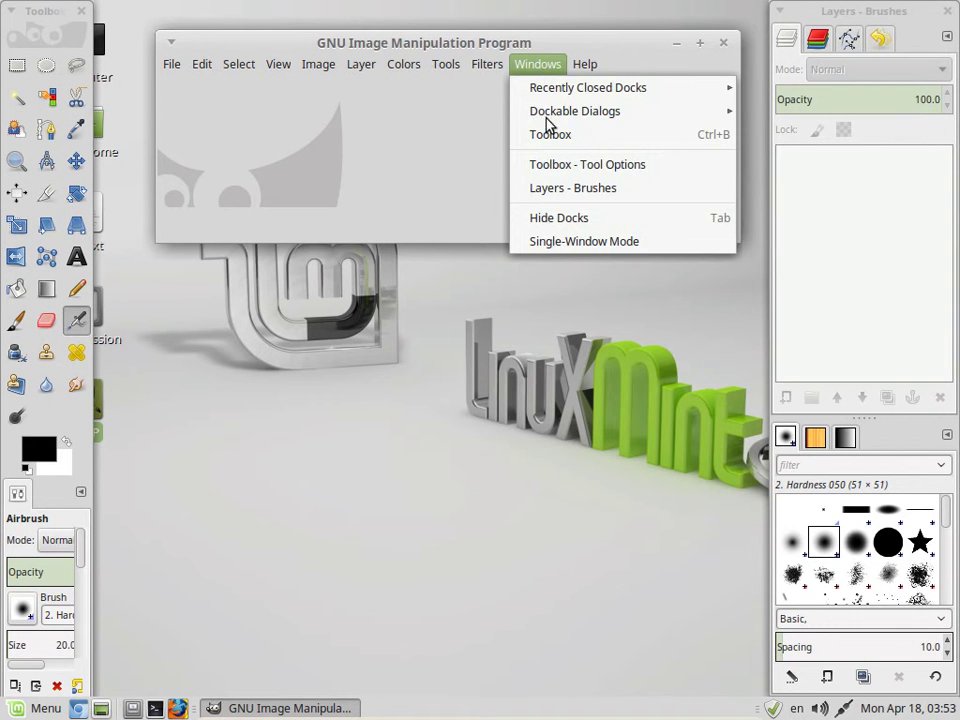
pyautogui.click(585, 241)
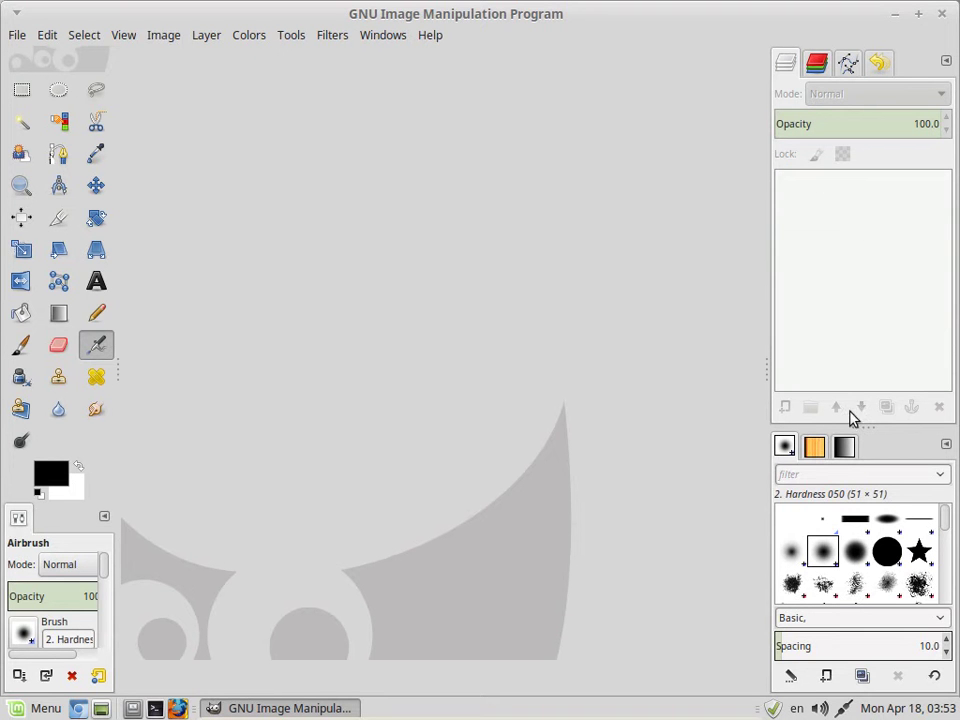
# - View GIMP's channels and patterns, return to the layers and brushes, and close GIMP
pyautogui.click(816, 64)
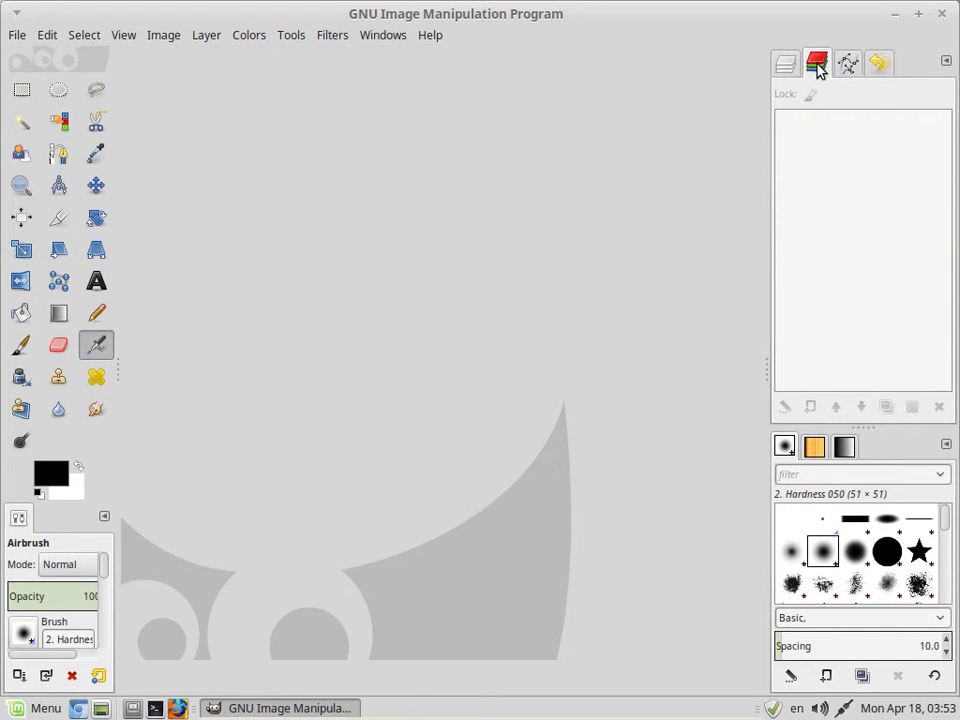
pyautogui.click(786, 64)
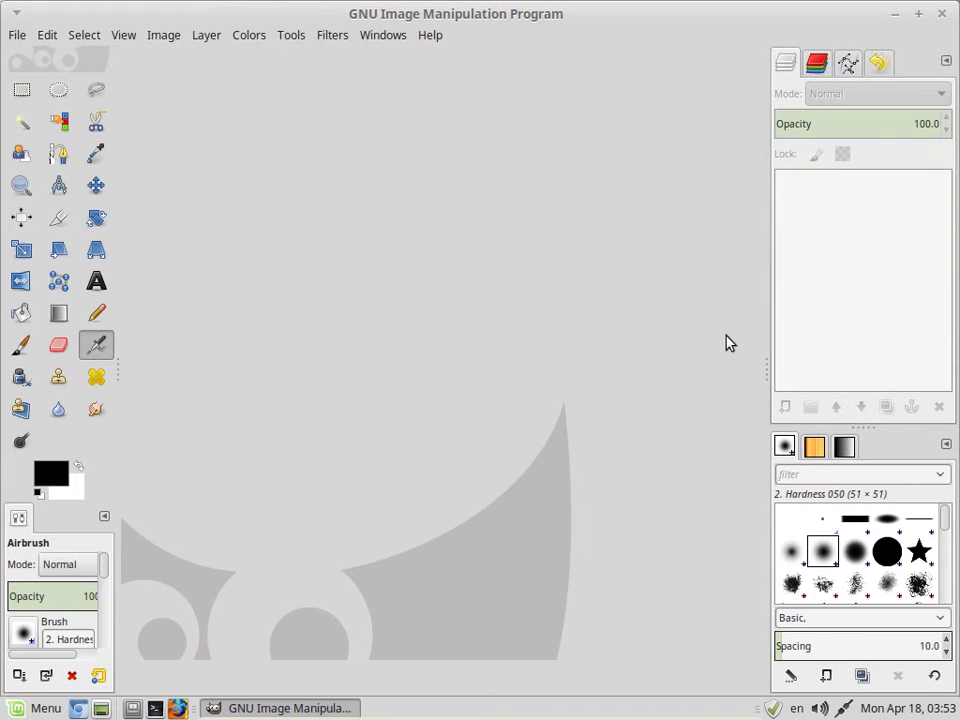
pyautogui.click(814, 449)
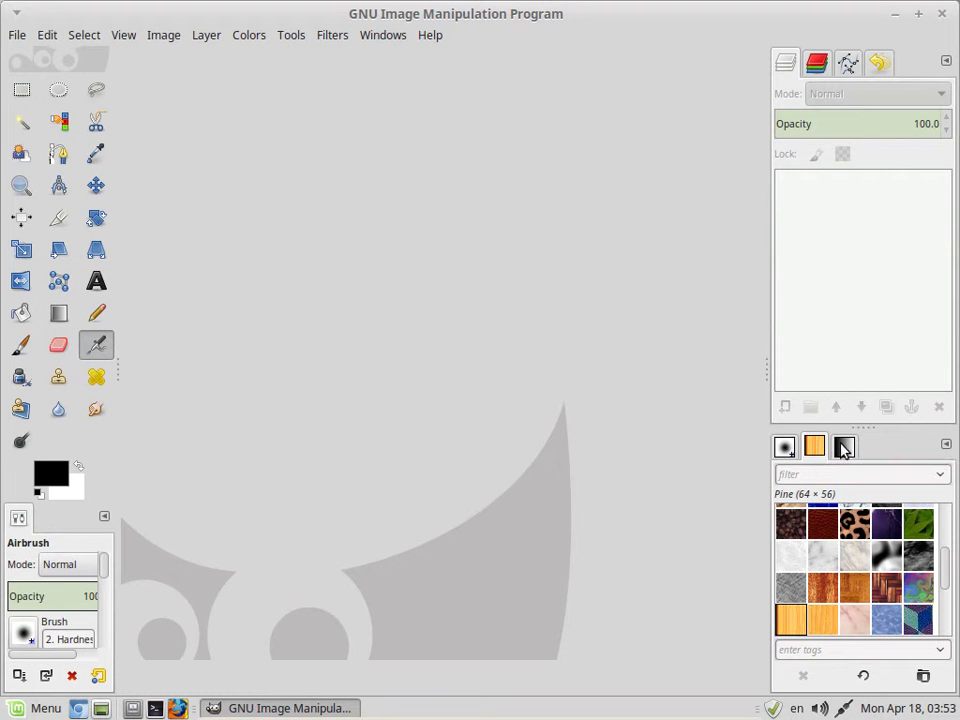
pyautogui.click(784, 447)
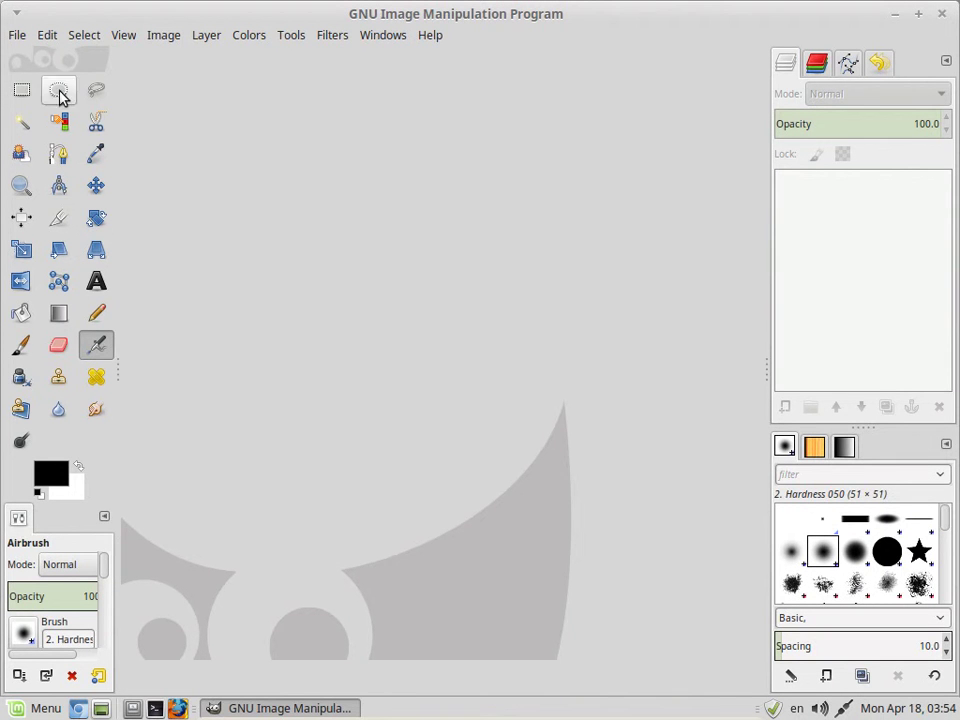
pyautogui.click(942, 15)
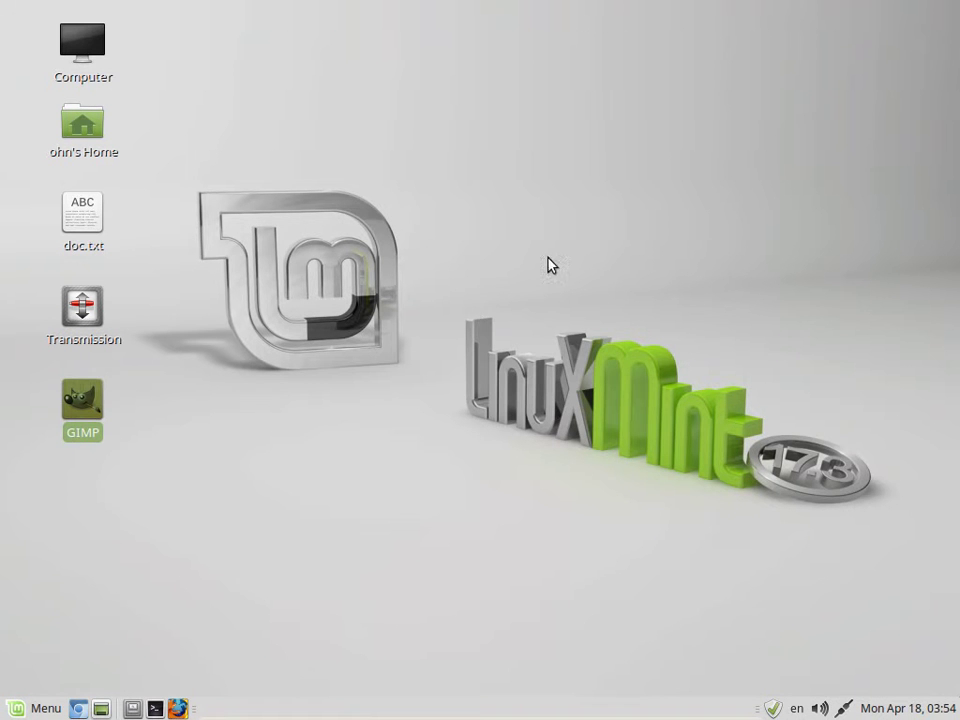
# - Open the background settings in Appearance Preferences from the desktop
pyautogui.rightClick(426, 196)
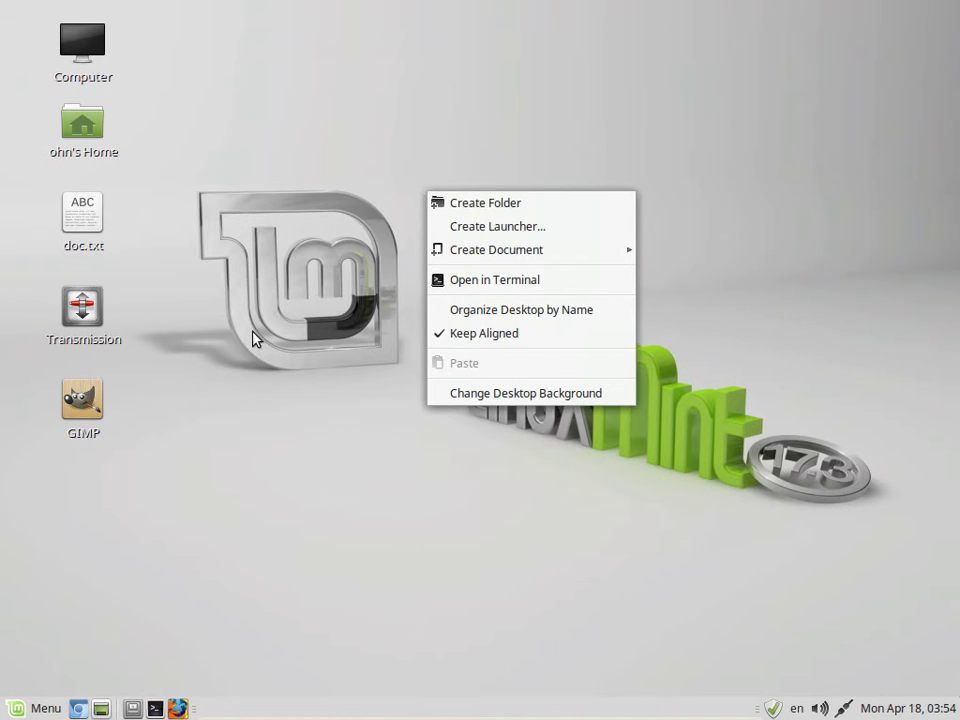
pyautogui.click(381, 207)
pyautogui.rightClick(416, 166)
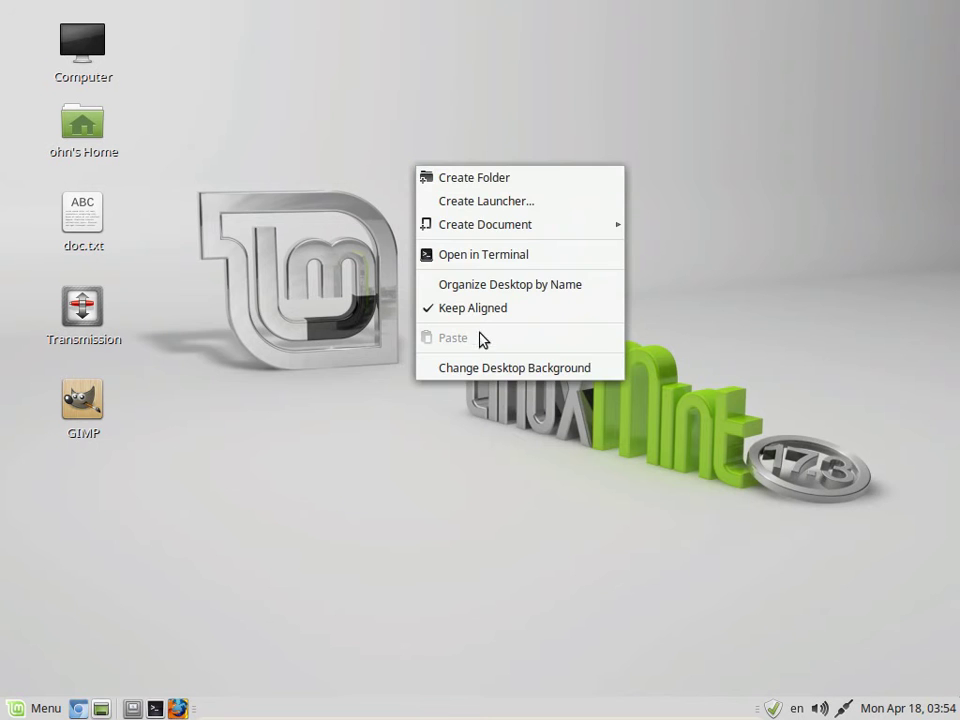
pyautogui.click(501, 370)
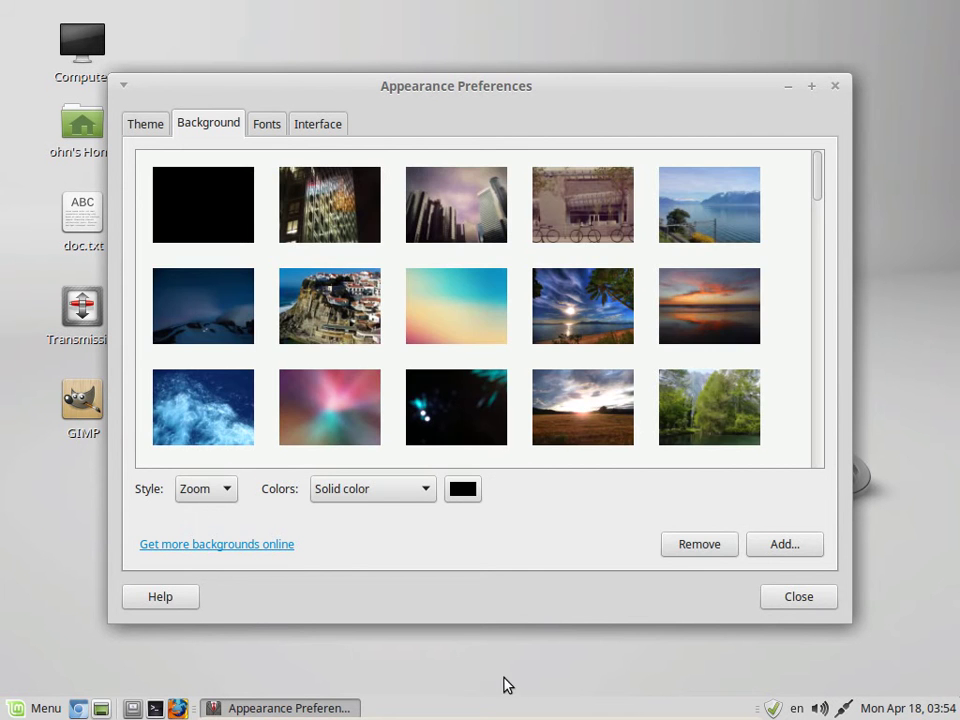
# - Switch from the Linux Mint virtual machine to the Kali Linux desktop and launch the game SuperTux 2
pyautogui.click(705, 710)
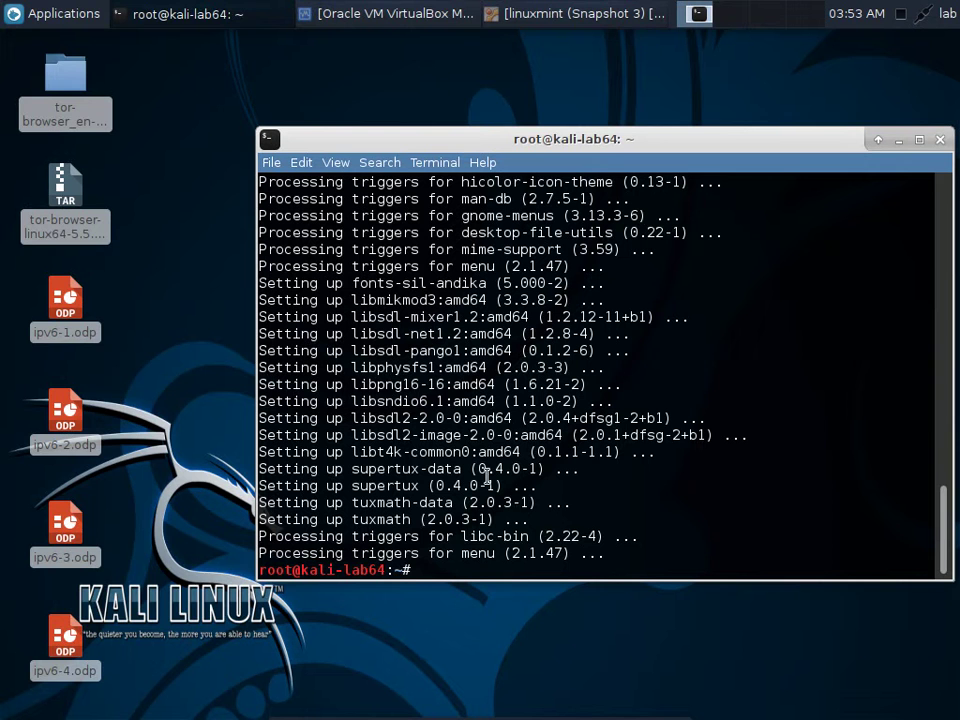
pyautogui.click(57, 14)
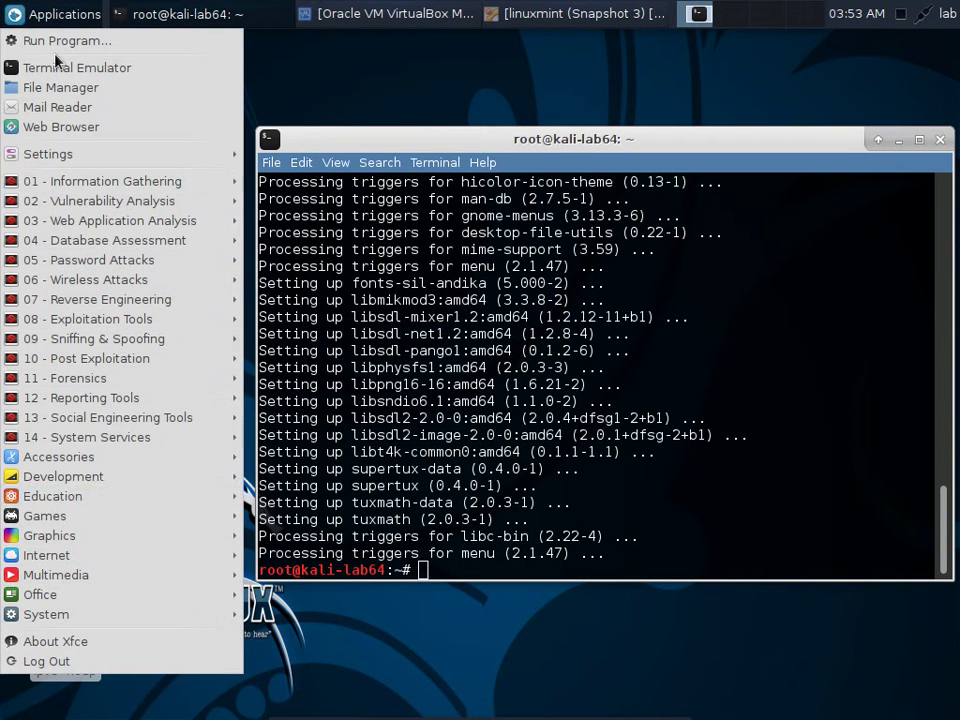
pyautogui.moveTo(84, 518)
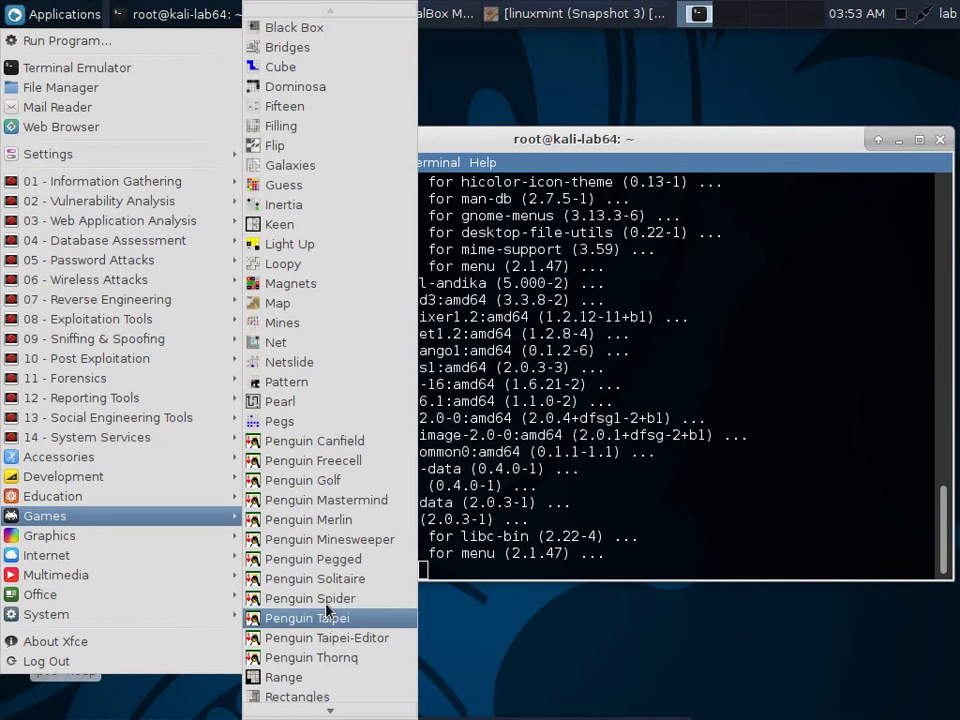
pyautogui.scroll(-5, 320, 675)
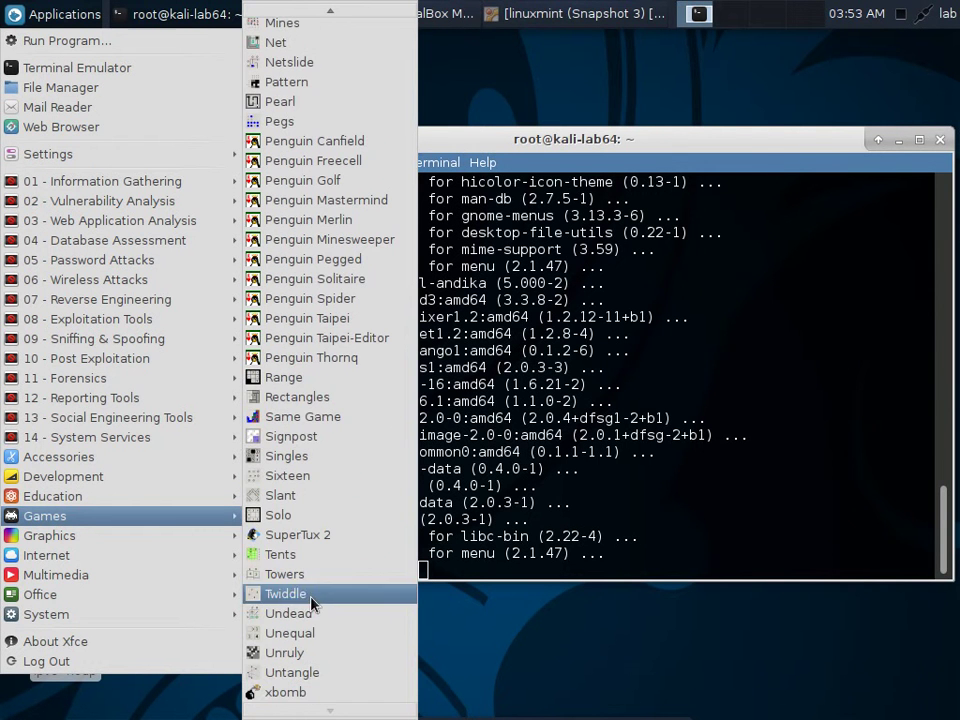
pyautogui.click(318, 536)
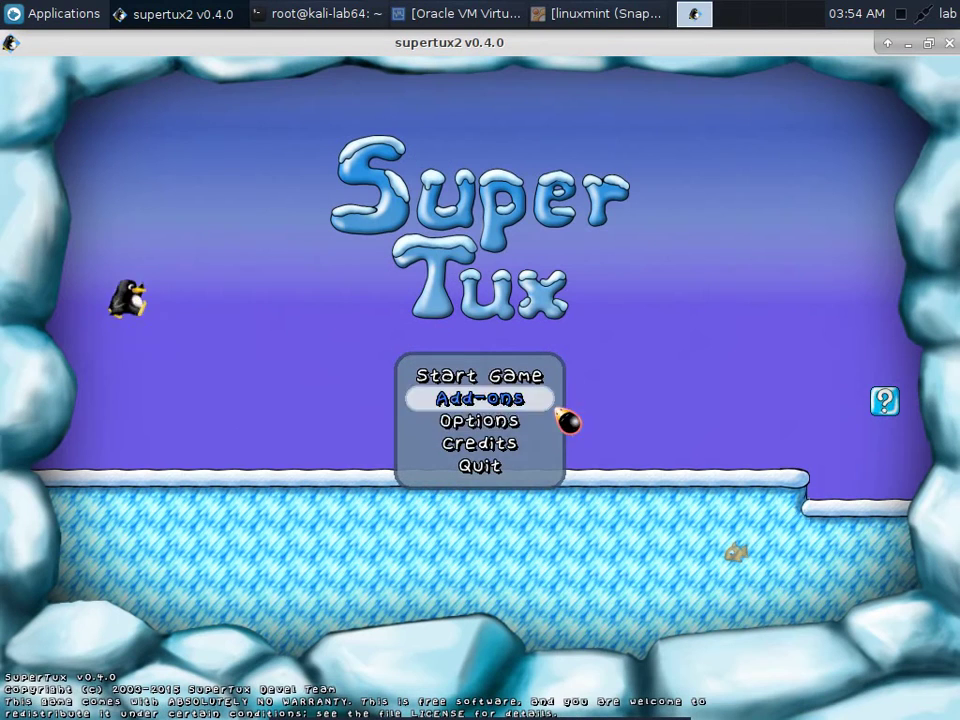
# - Turn off sound and music in the SuperTux options and return to the main menu
pyautogui.click(544, 430)
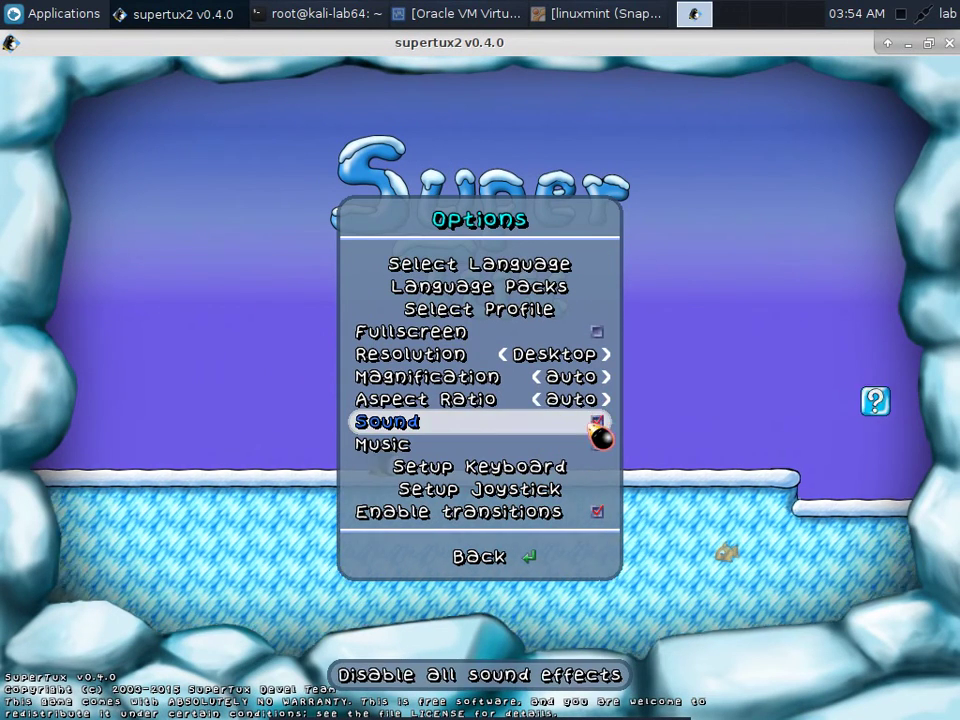
pyautogui.click(598, 423)
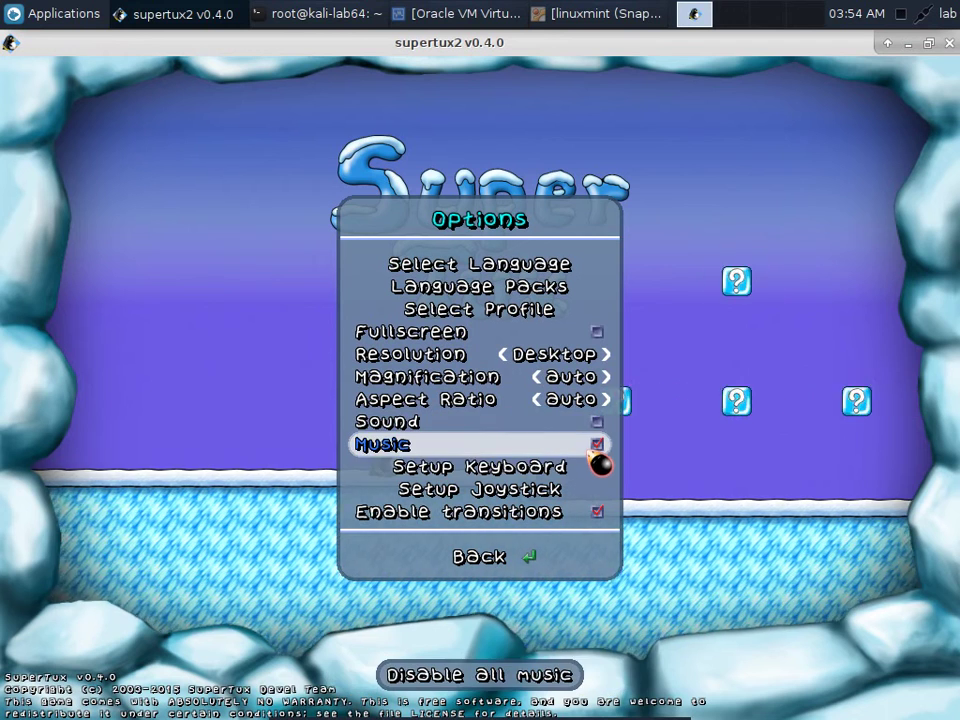
pyautogui.click(598, 455)
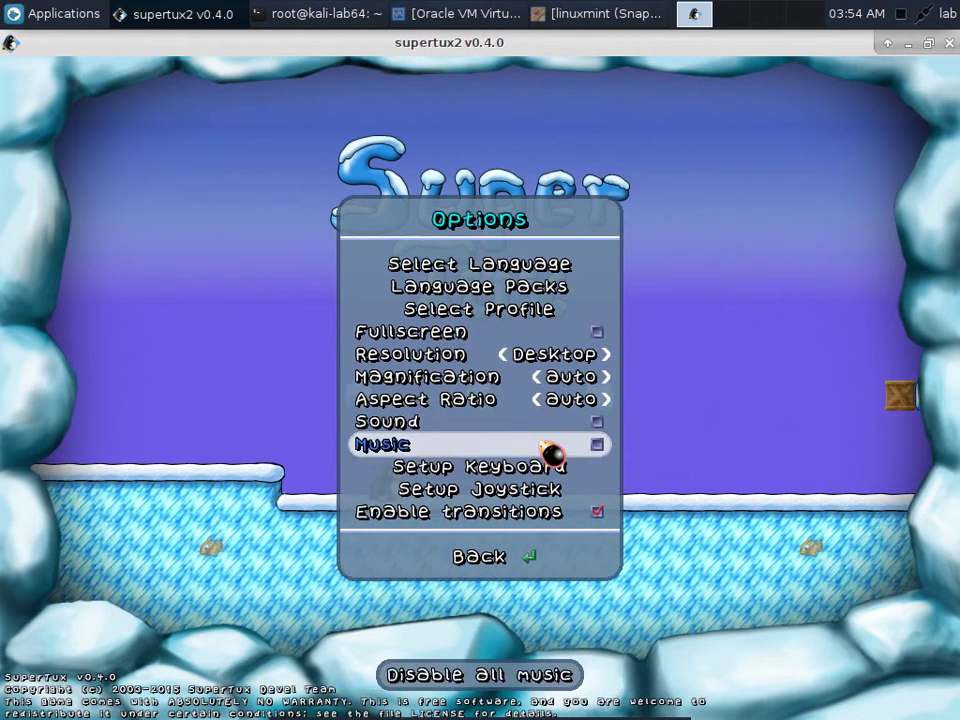
pyautogui.click(555, 432)
pyautogui.click(497, 560)
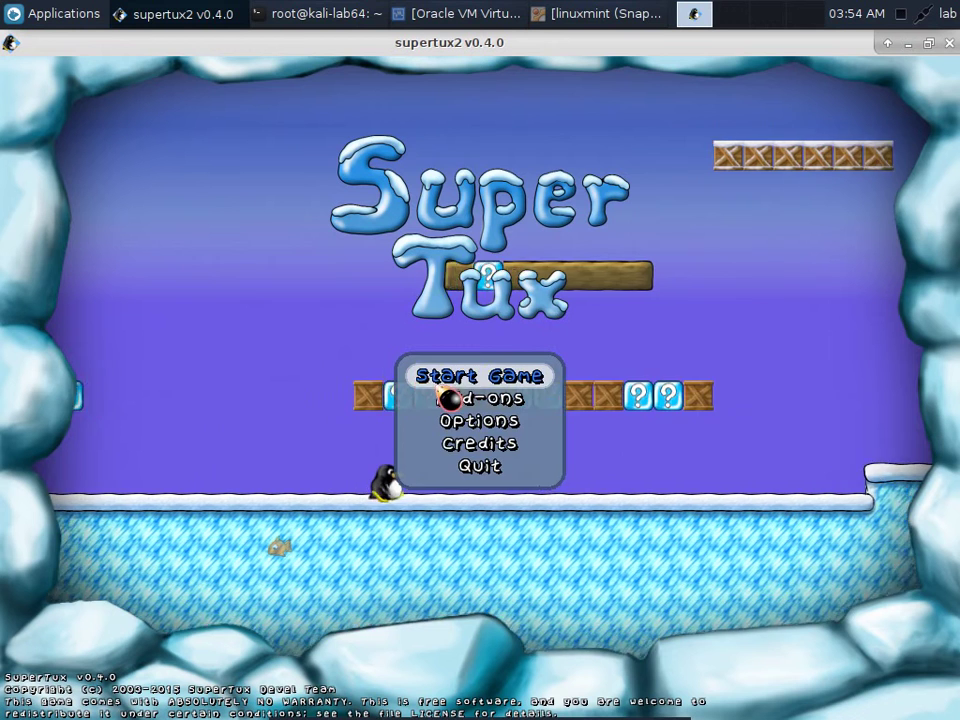
# - Start SuperTux in Story Mode, enter the first level and walk Tux forward to the right
pyautogui.click(478, 396)
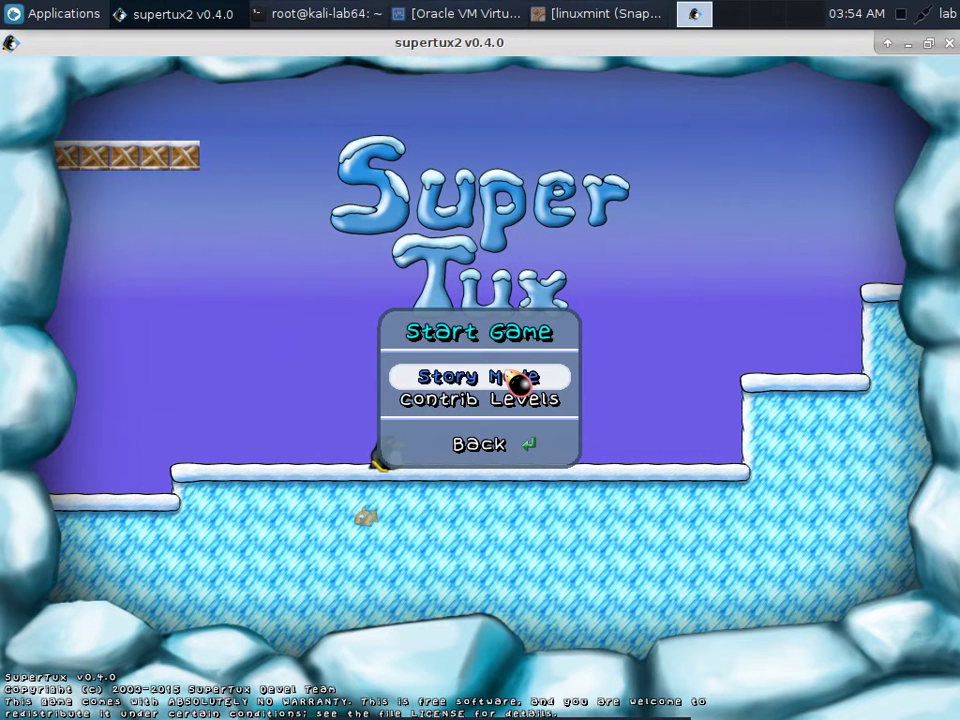
pyautogui.click(517, 383)
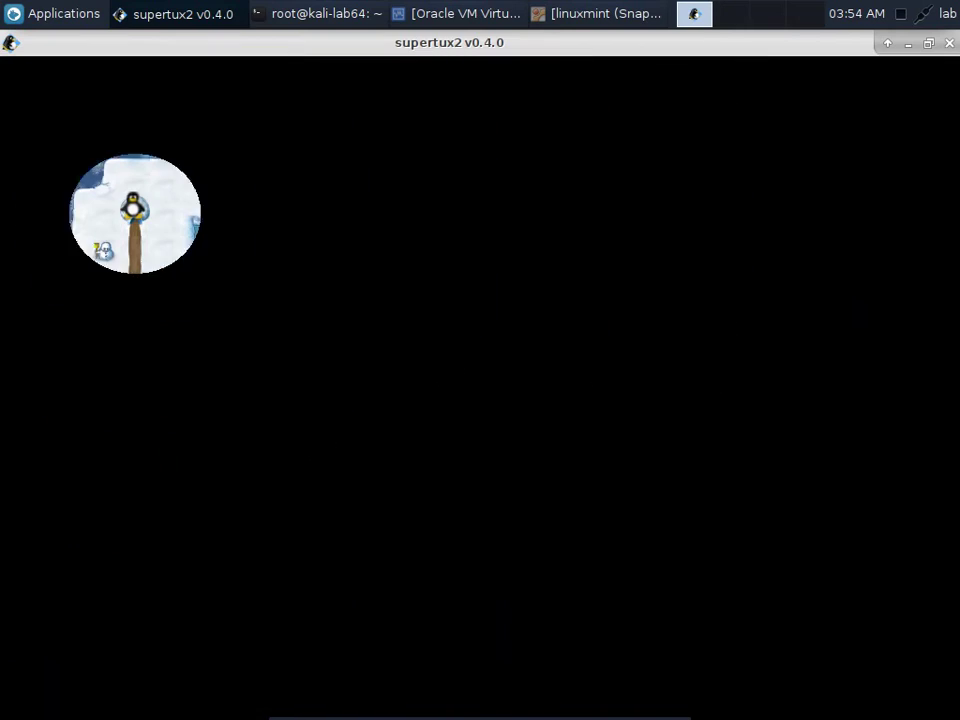
pyautogui.press('space')
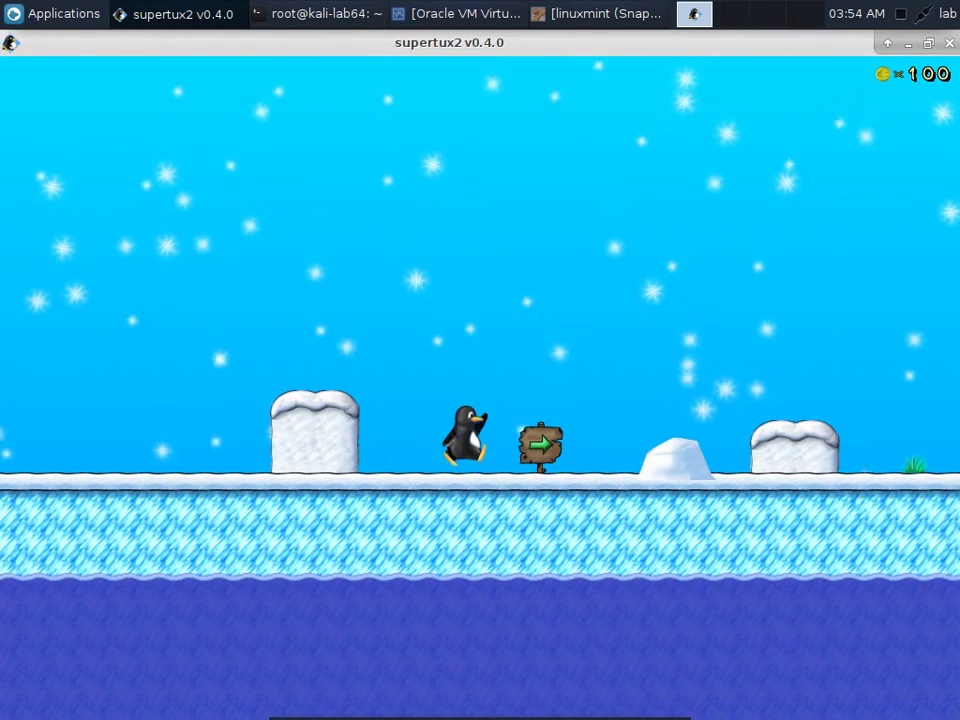
pyautogui.press('Right')
pyautogui.press('Right')
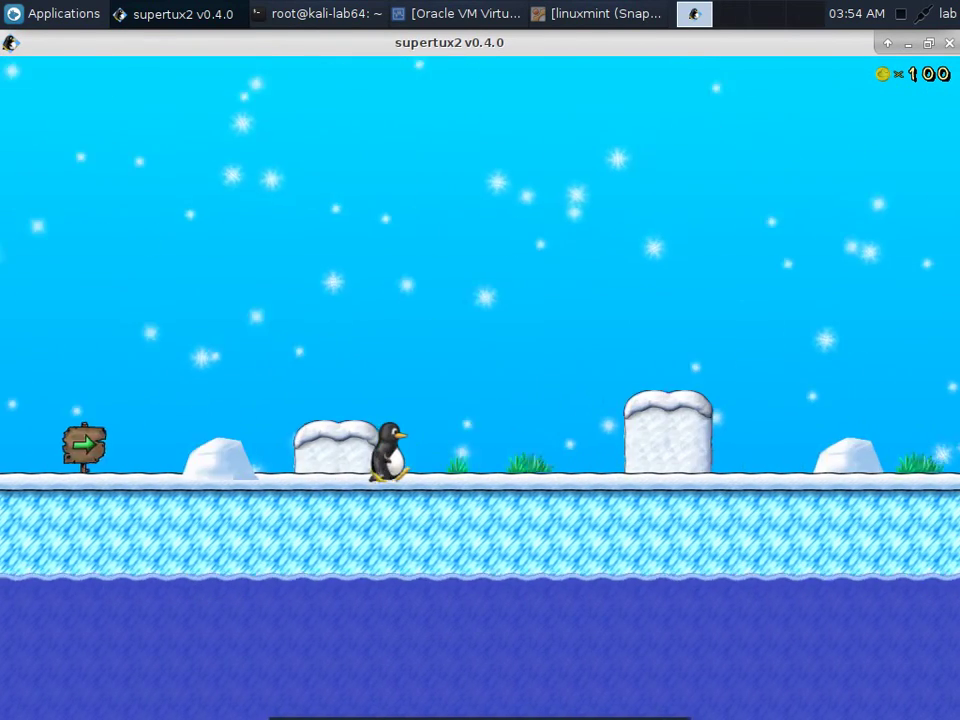
pyautogui.press('Right')
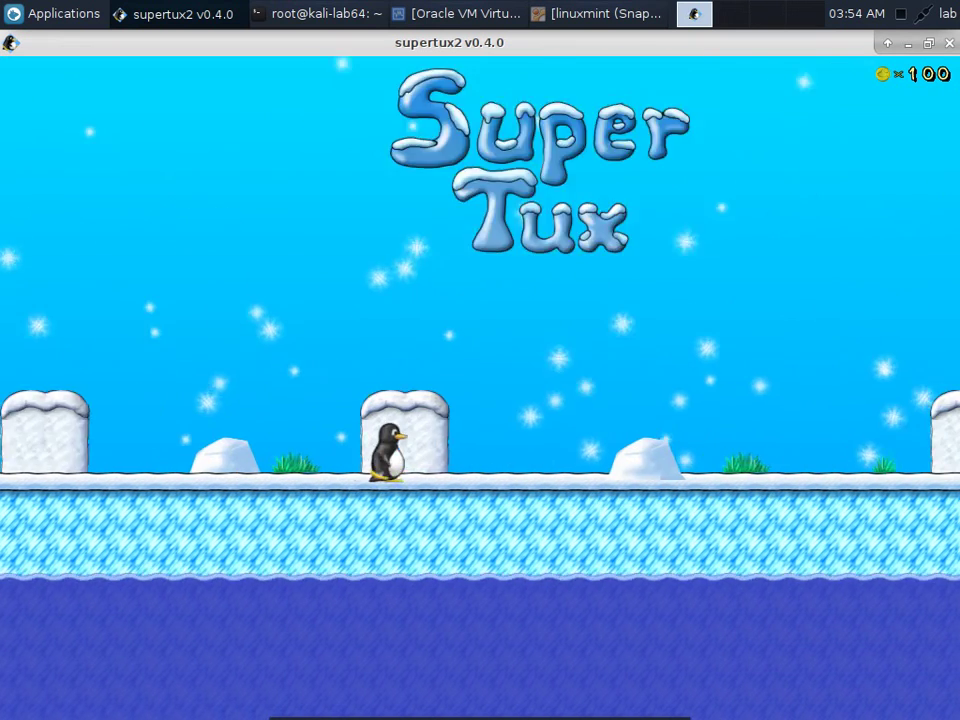
# - Walk Tux to the meeting with Penny and abort the Picnic With Penny level
pyautogui.press('Right')
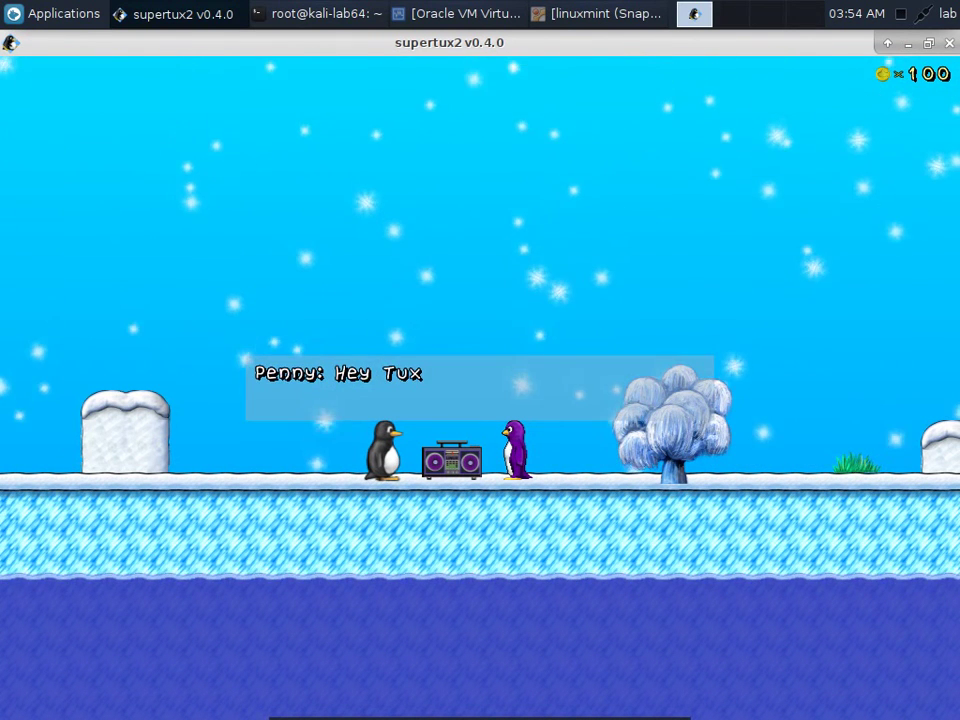
pyautogui.press('Escape')
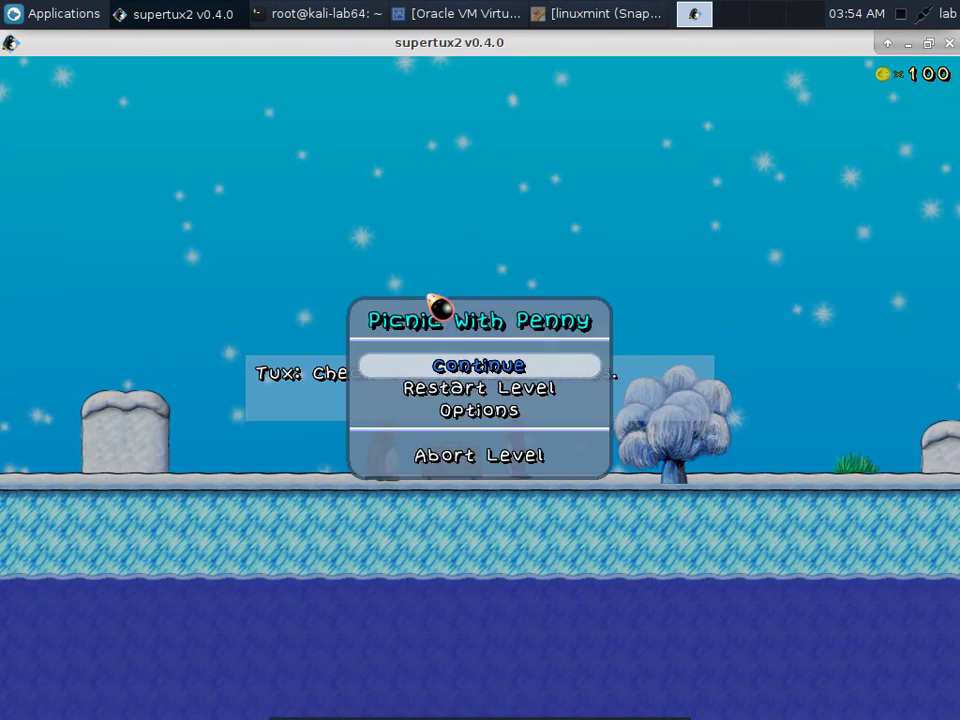
pyautogui.click(510, 468)
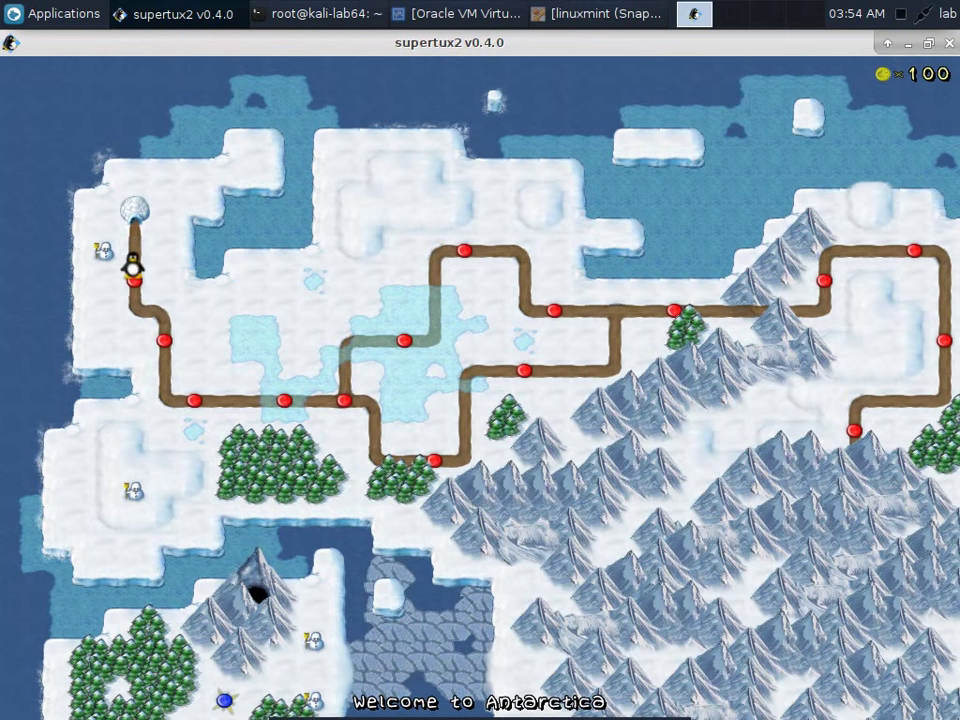
# - Start the Welcome to Antarctica level, hit the first question-mark block from below and stomp the approaching pink enemy
pyautogui.press('Return')
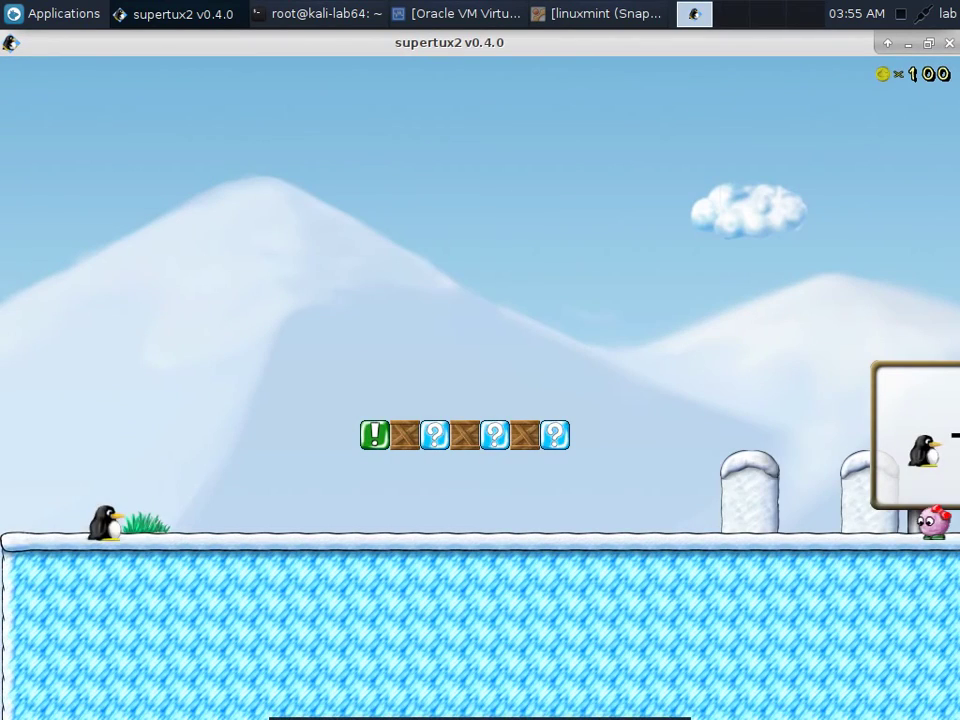
pyautogui.press('Right')
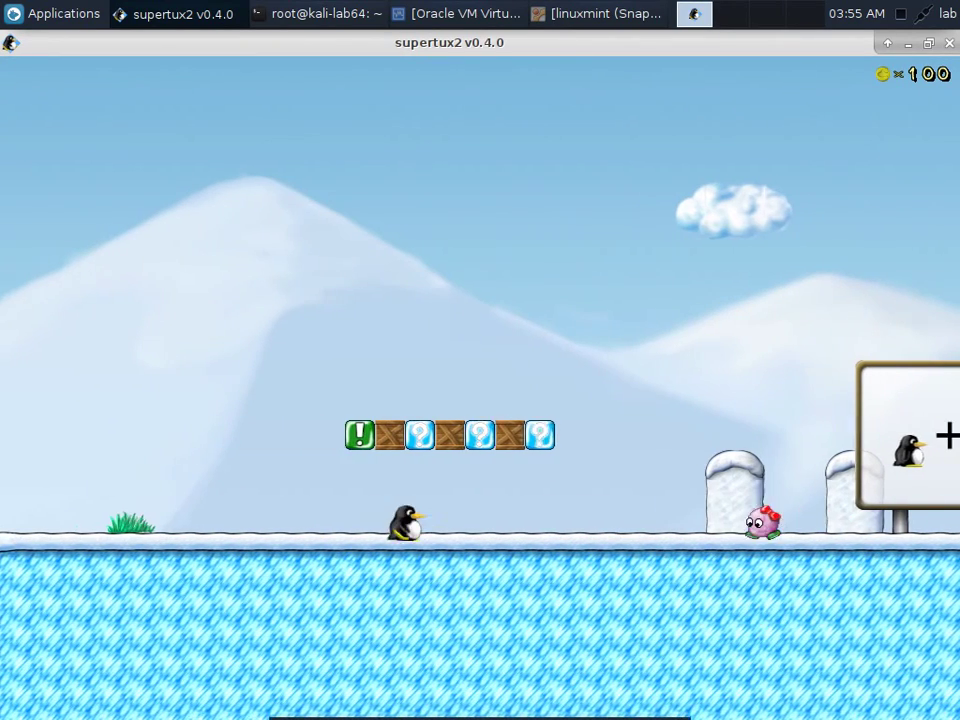
pyautogui.press('space')
pyautogui.press('space')
pyautogui.press('Left')
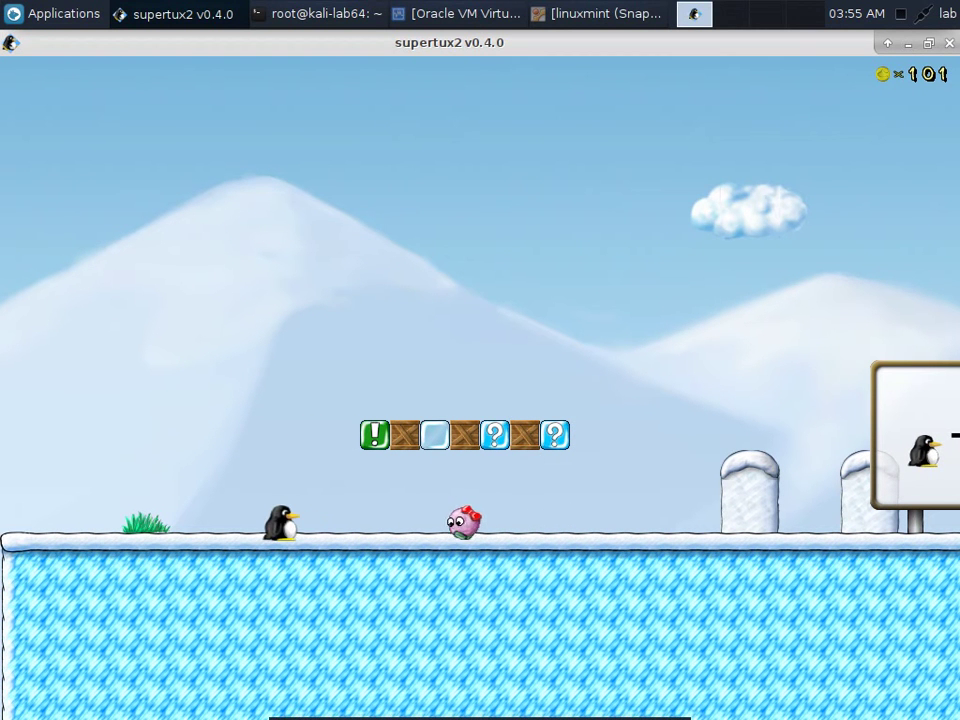
pyautogui.press('Right')
pyautogui.press('space')
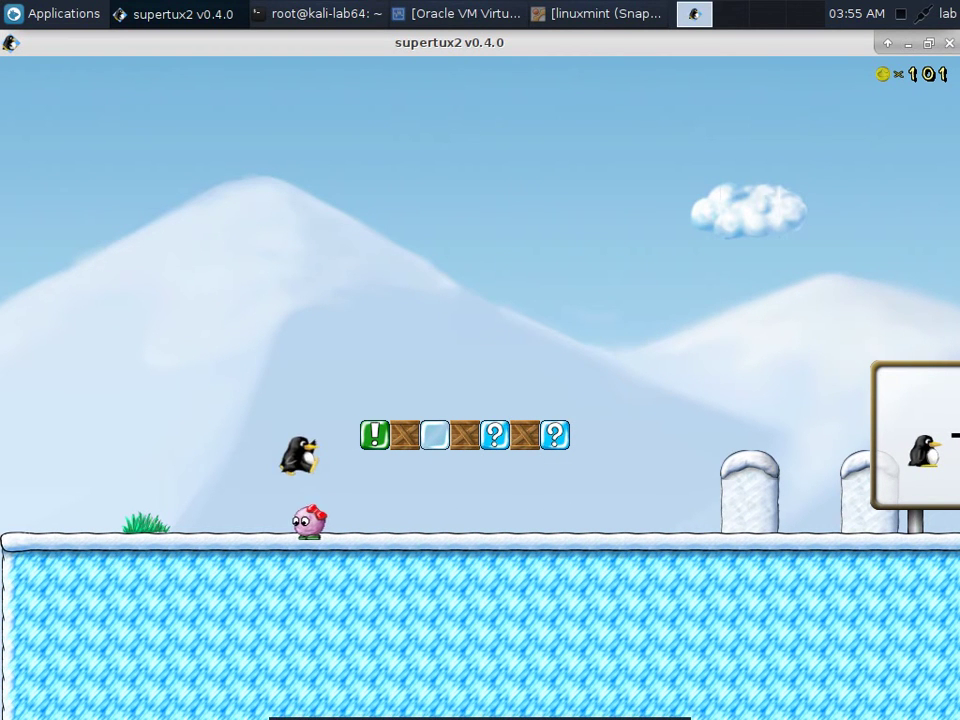
pyautogui.press('Right')
# - Abort the Welcome to Antarctica level, quit the world and exit SuperTux
pyautogui.press('Escape')
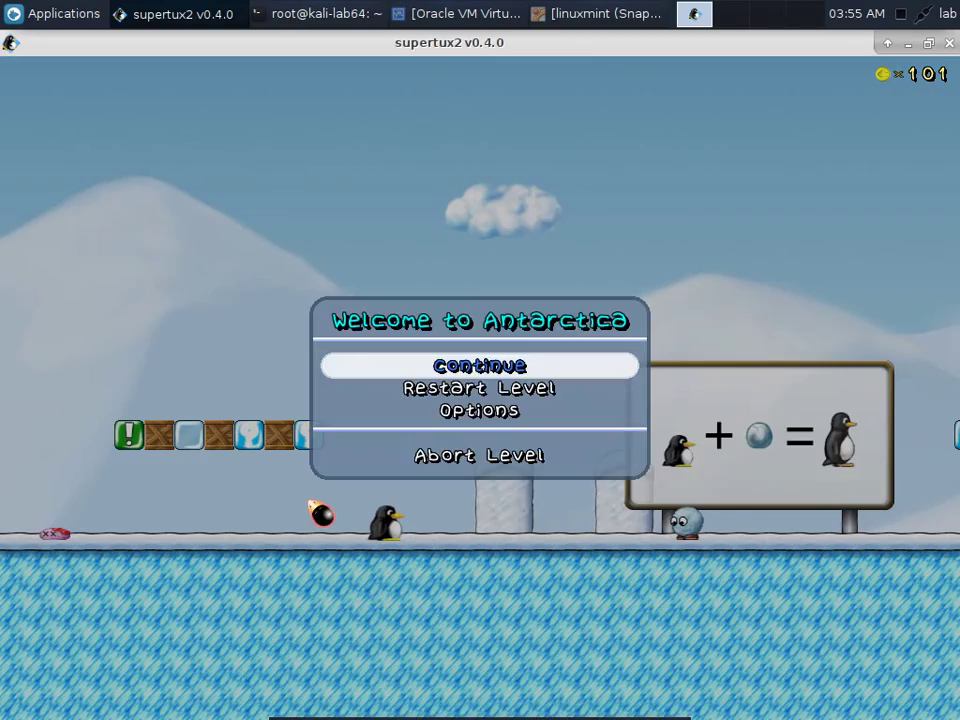
pyautogui.click(450, 458)
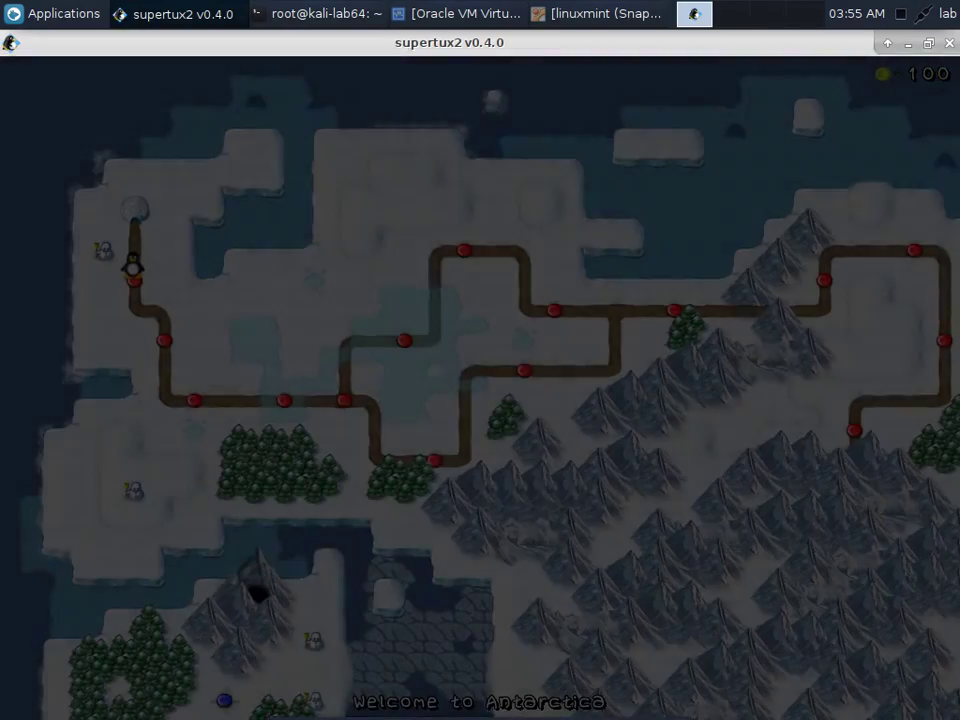
pyautogui.press('Escape')
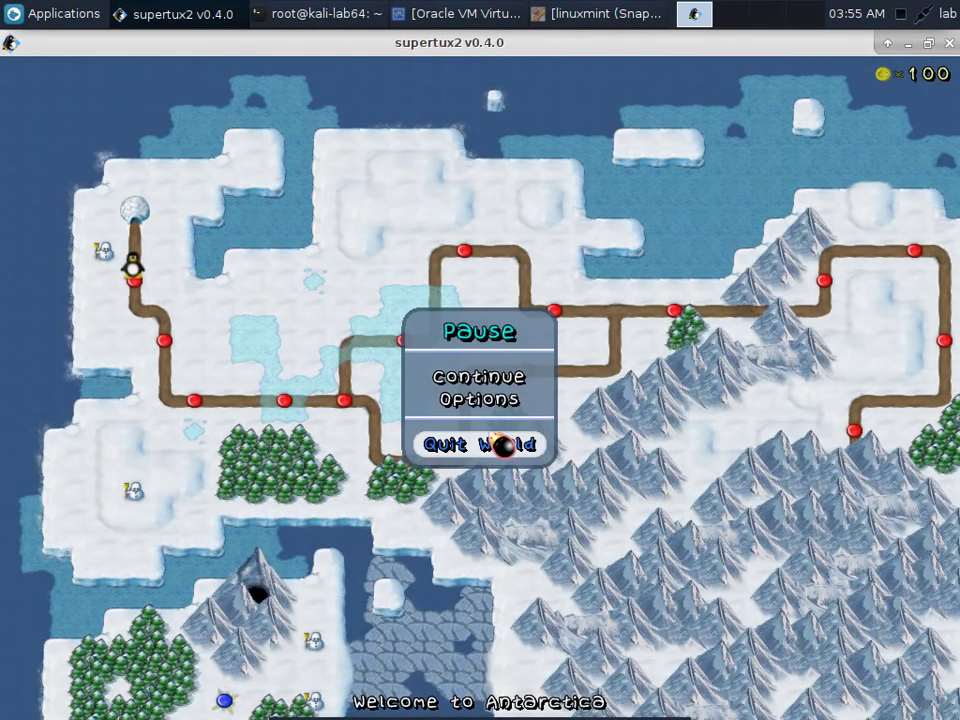
pyautogui.click(505, 455)
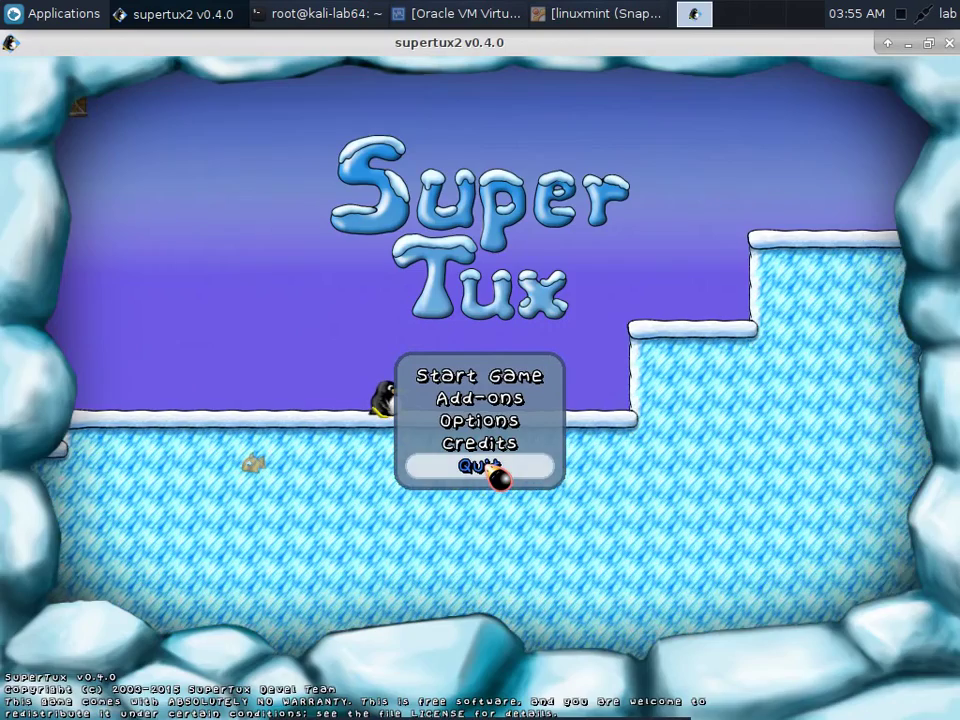
pyautogui.click(490, 468)
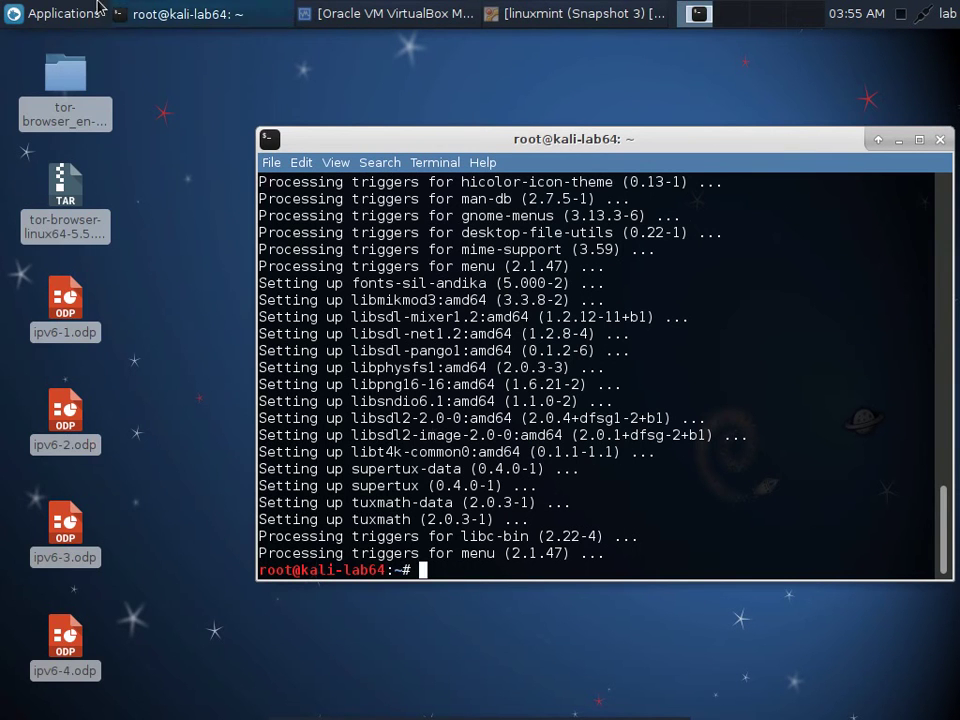
# - Look through the full list of installed games among the Kali applications and close it
pyautogui.click(20, 16)
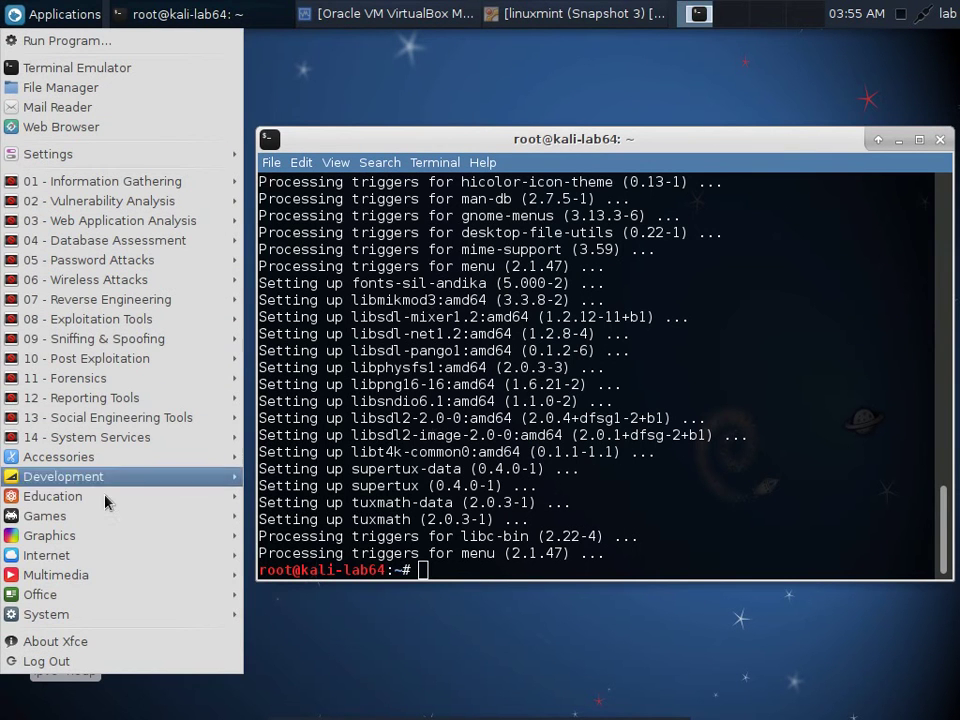
pyautogui.moveTo(90, 582)
pyautogui.moveTo(114, 520)
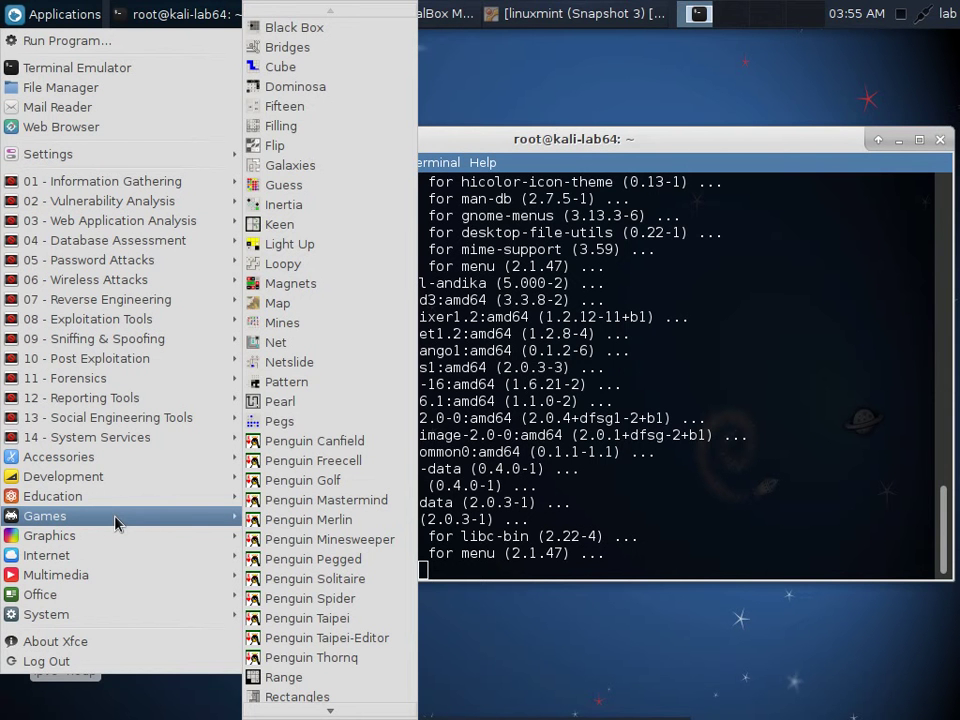
pyautogui.moveTo(305, 710)
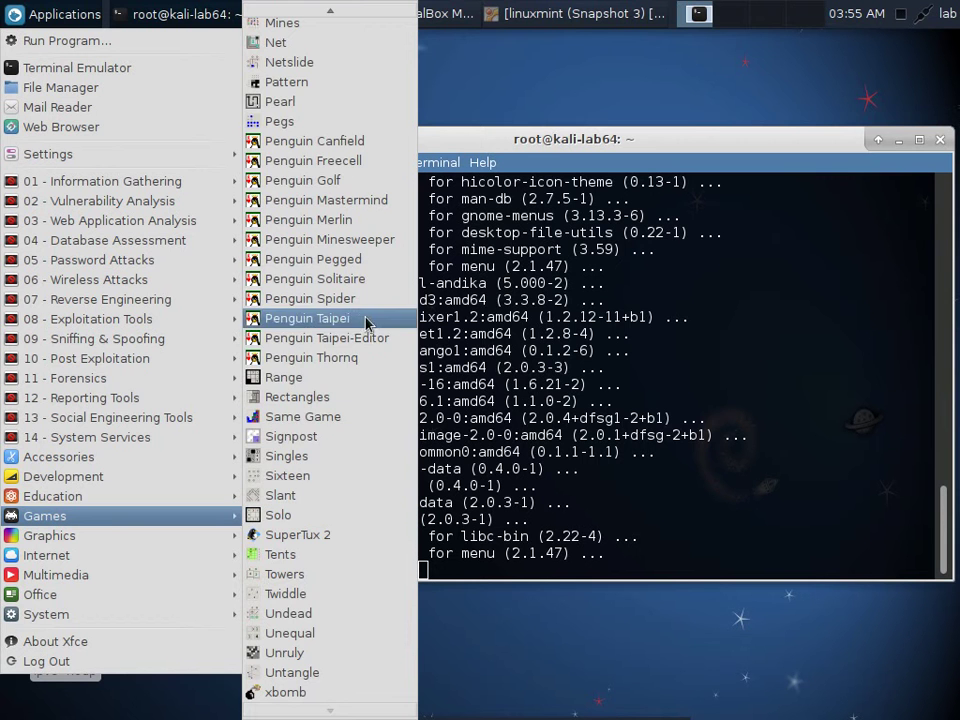
pyautogui.moveTo(358, 12)
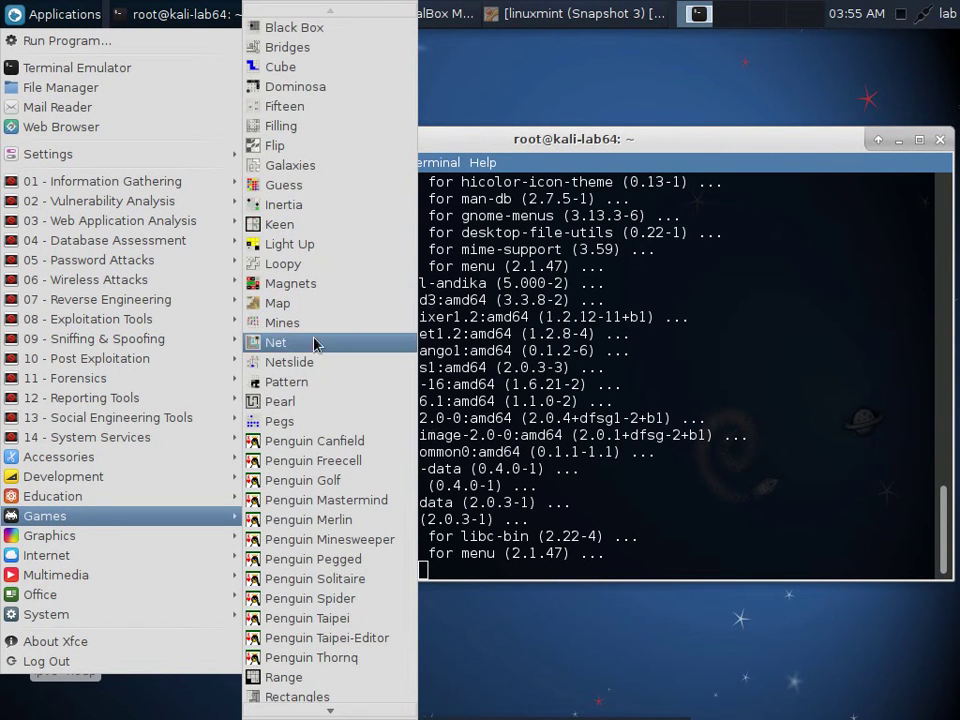
pyautogui.click(677, 495)
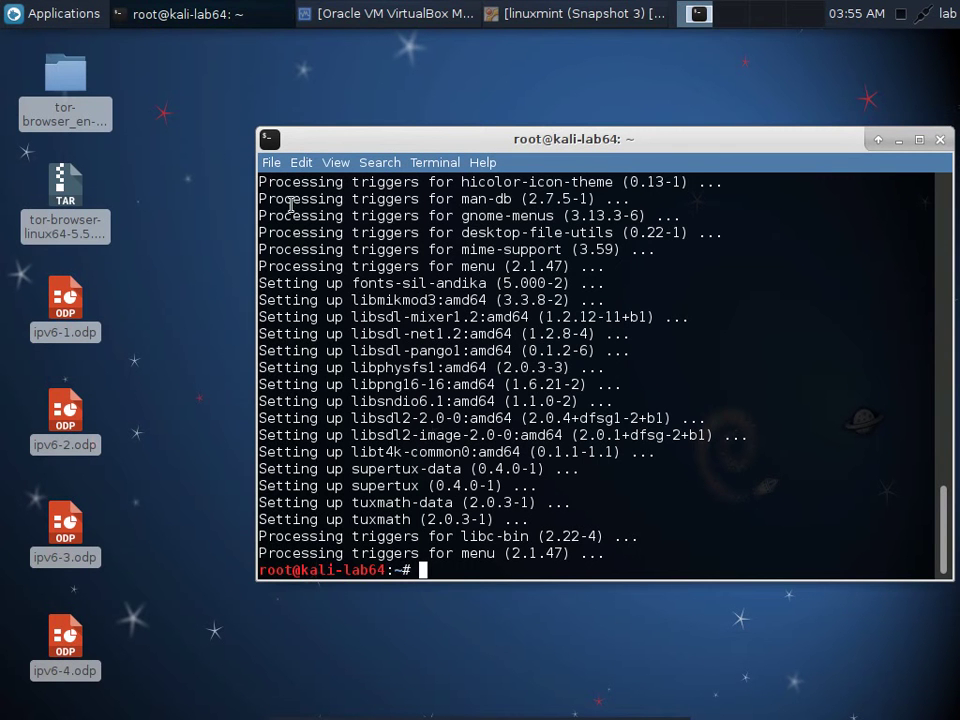
# - Launch tuxmath from a new terminal tab and quit the game from its main menu
pyautogui.hotkey('ctrl', 'shift', 't')
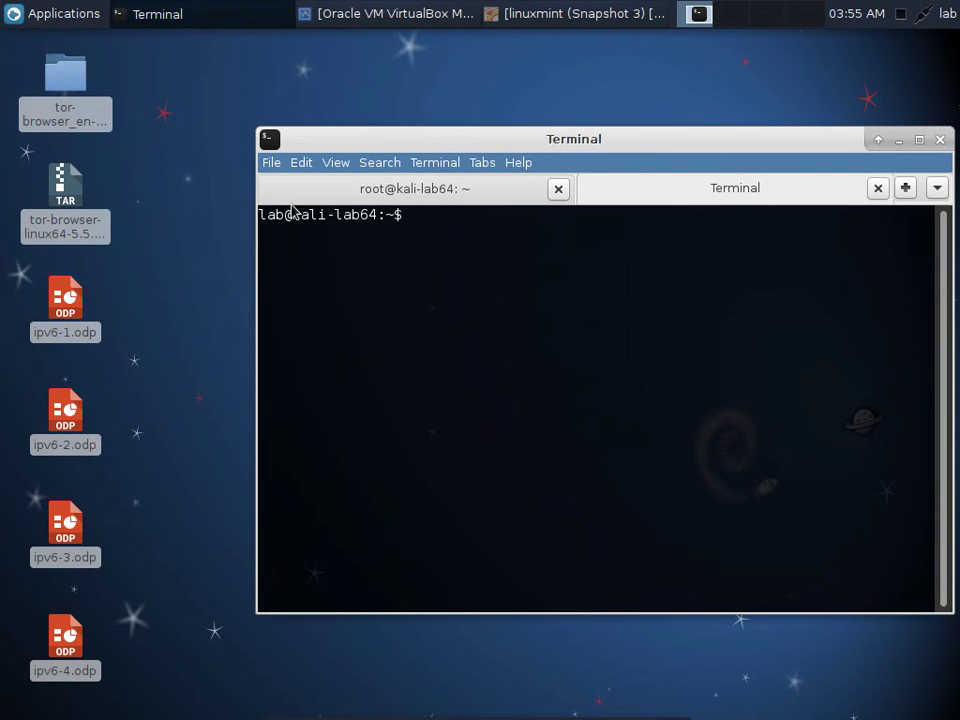
pyautogui.write('tux')
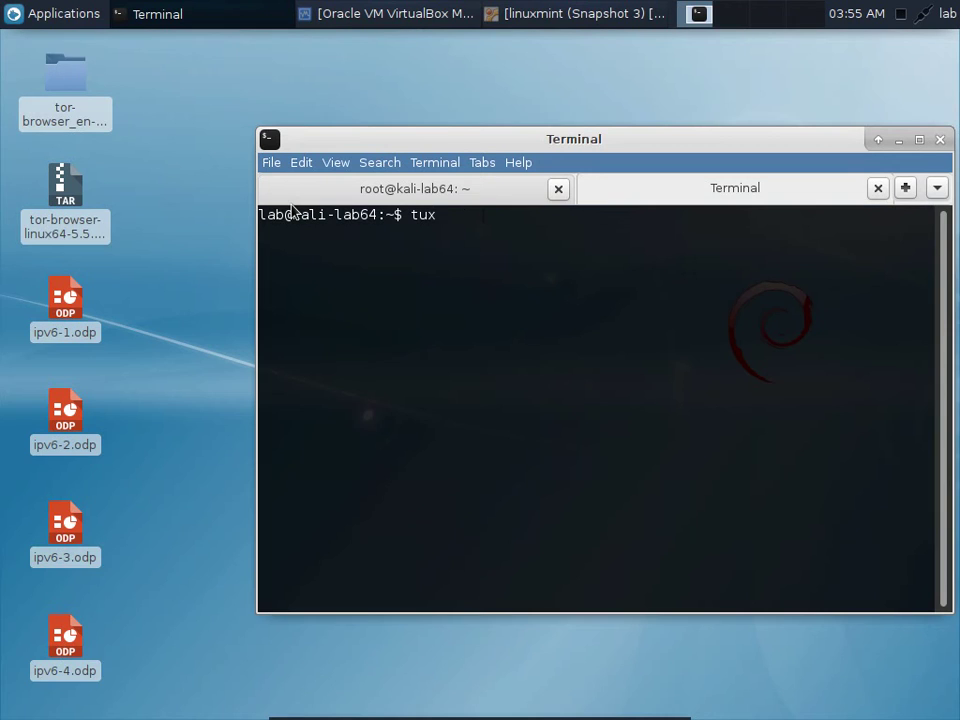
pyautogui.write('math')
pyautogui.press('Return')
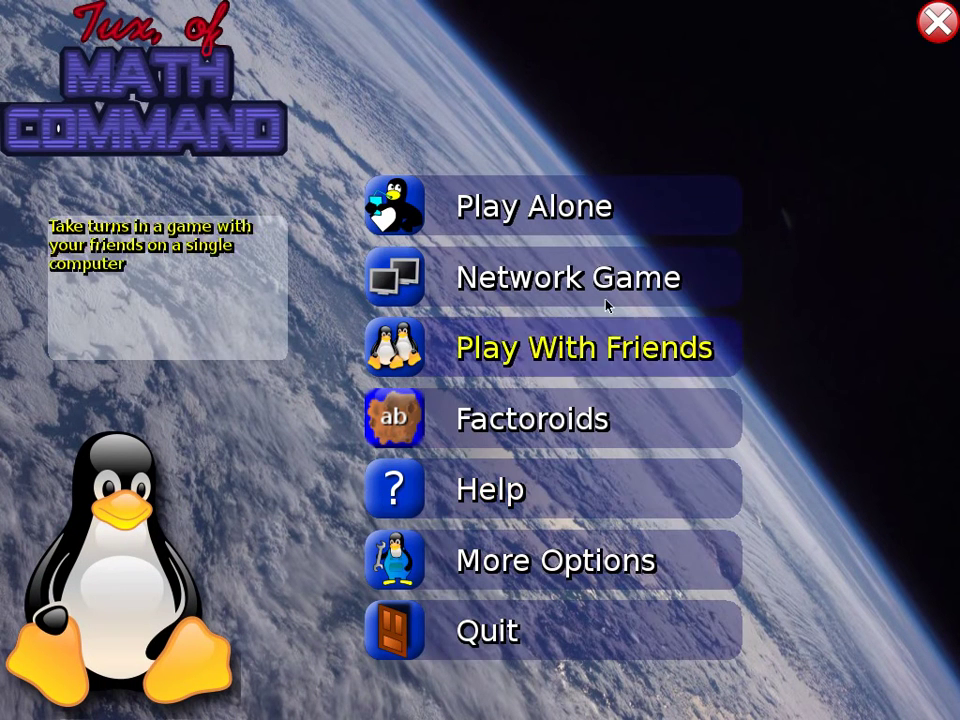
pyautogui.click(518, 628)
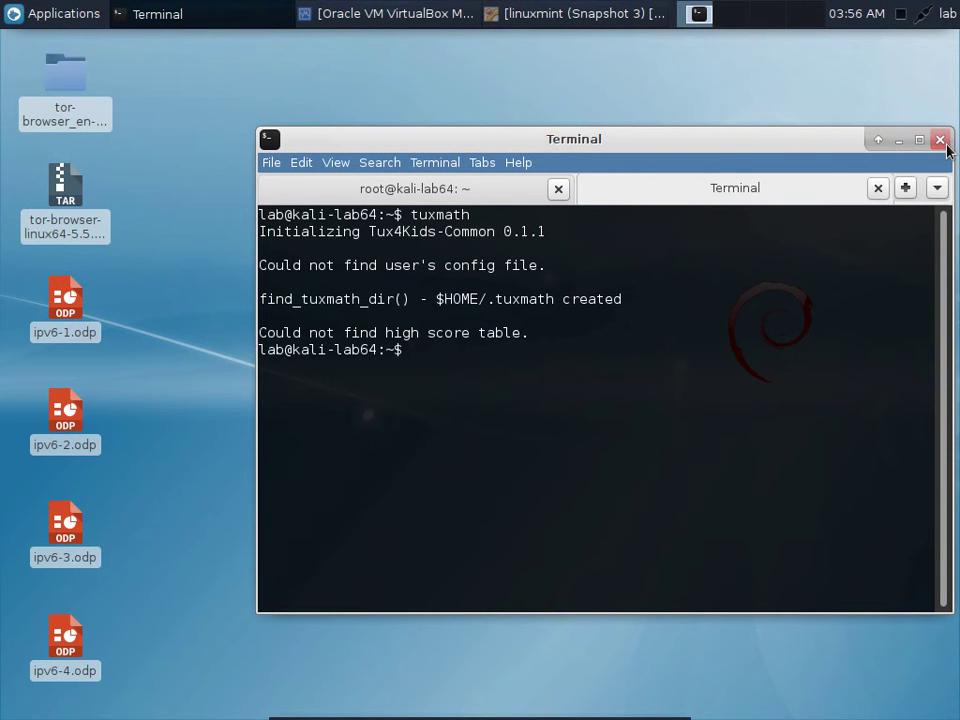
# - Minimize the terminal window and switch to the Linux Mint virtual machine
pyautogui.moveTo(748, 140); pyautogui.dragTo(680, 127)
pyautogui.click(829, 128)
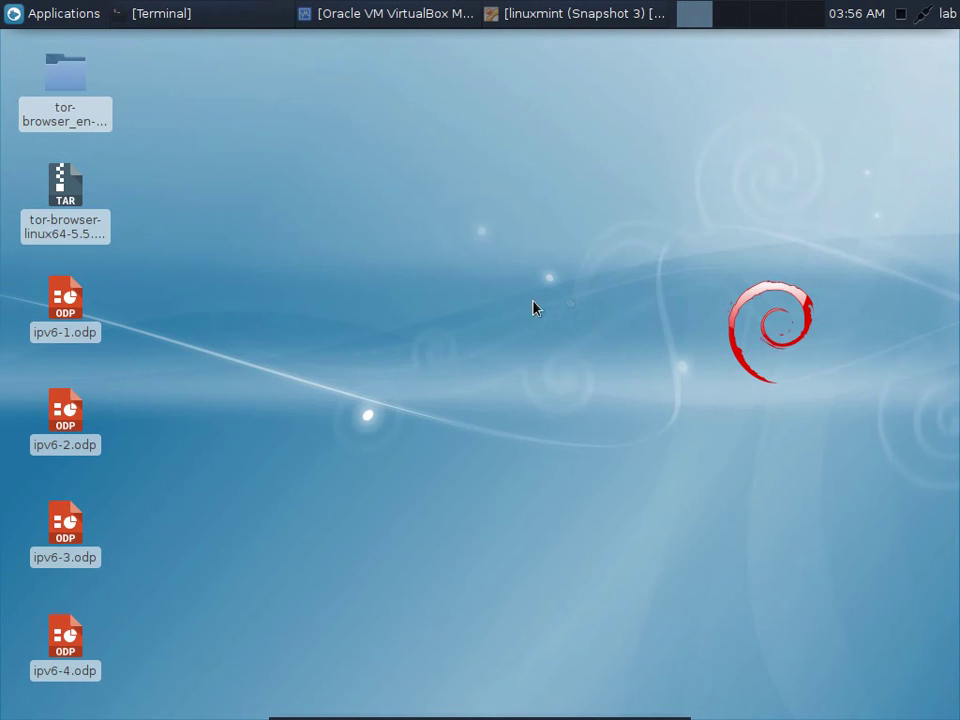
pyautogui.click(555, 16)
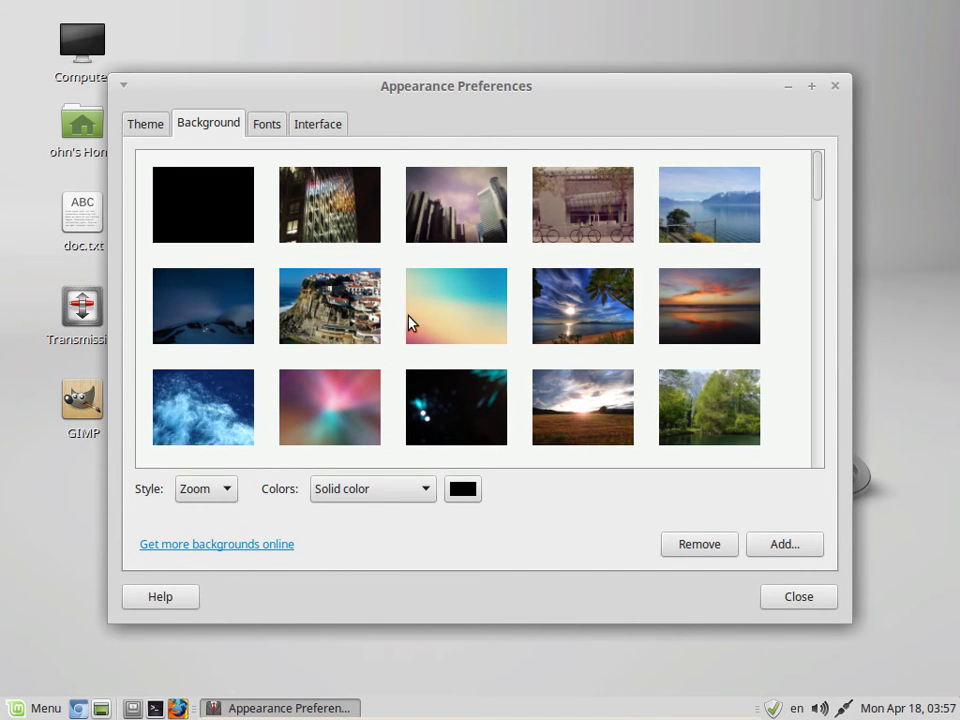
# - Set the cliffside village photo as the desktop background and check it on the uncovered desktop
pyautogui.click(341, 332)
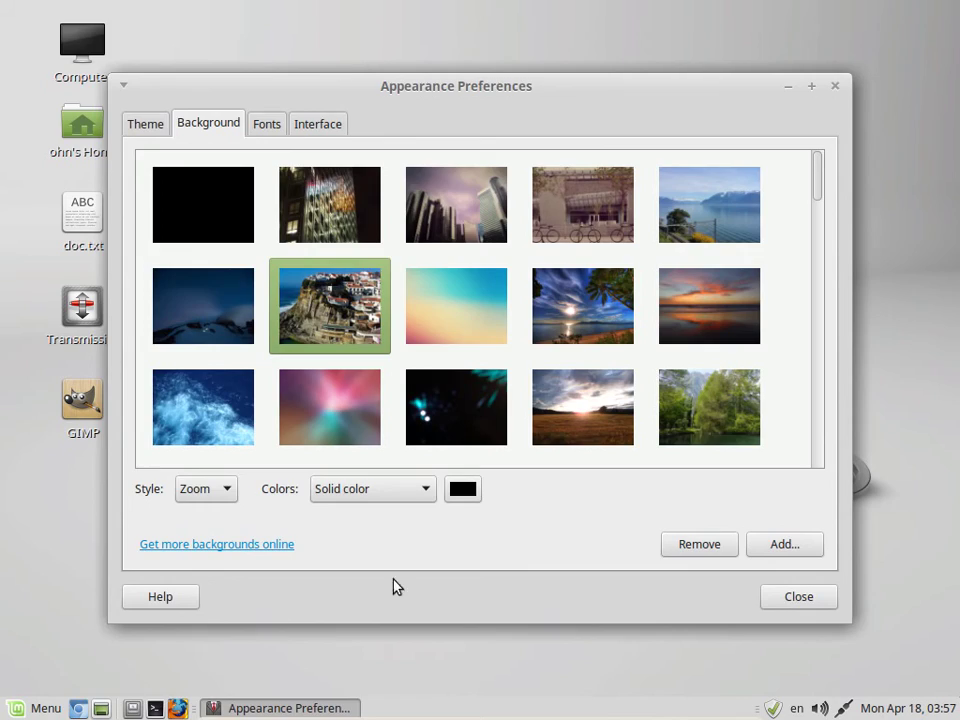
pyautogui.click(300, 708)
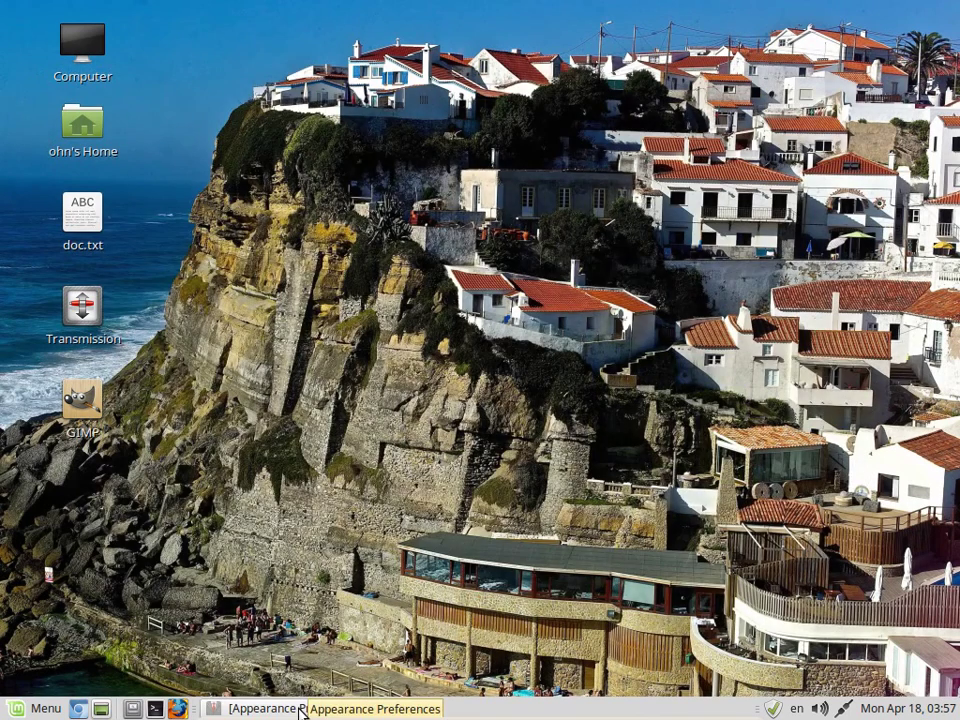
pyautogui.click(300, 708)
# - Set the teal and blue swirling texture as the desktop background and view it on the uncovered desktop
pyautogui.scroll(-3, 447, 381)
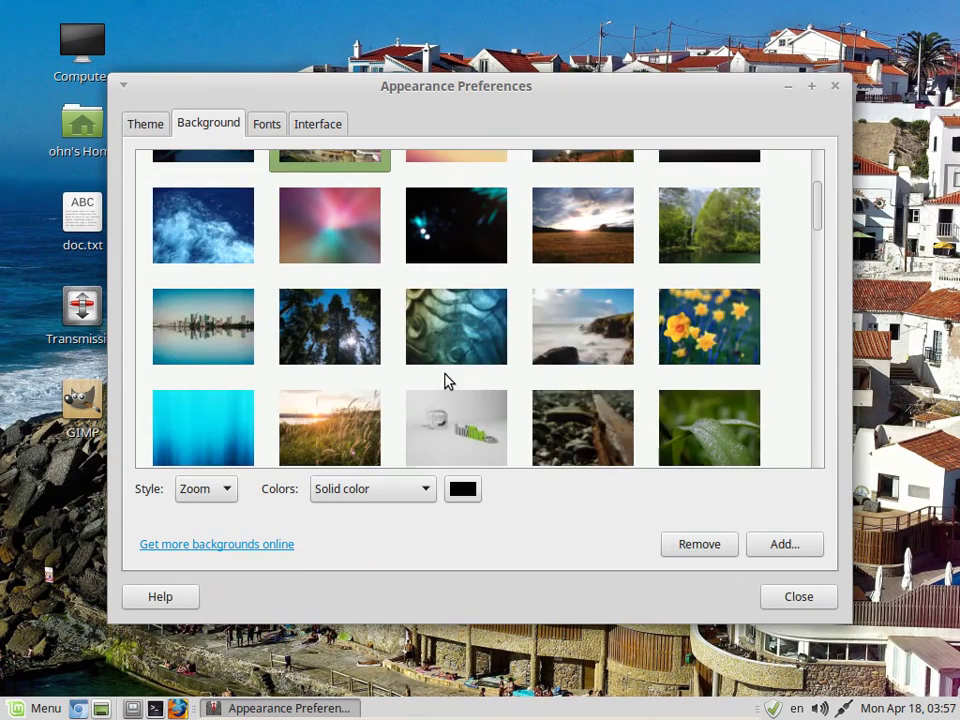
pyautogui.scroll(-2, 450, 383)
pyautogui.click(467, 210)
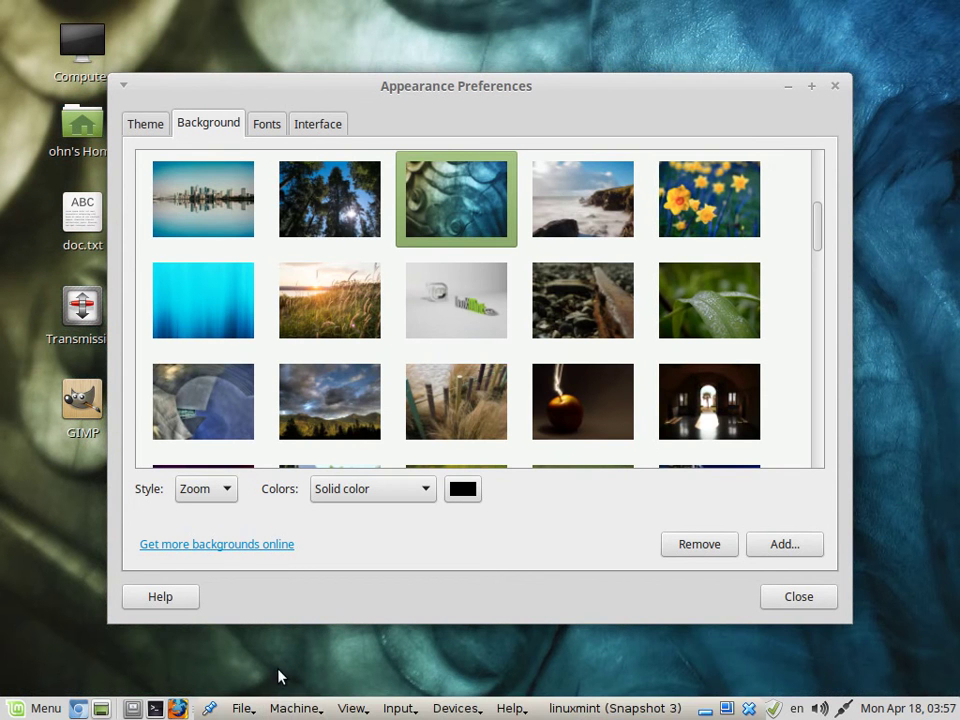
pyautogui.click(274, 707)
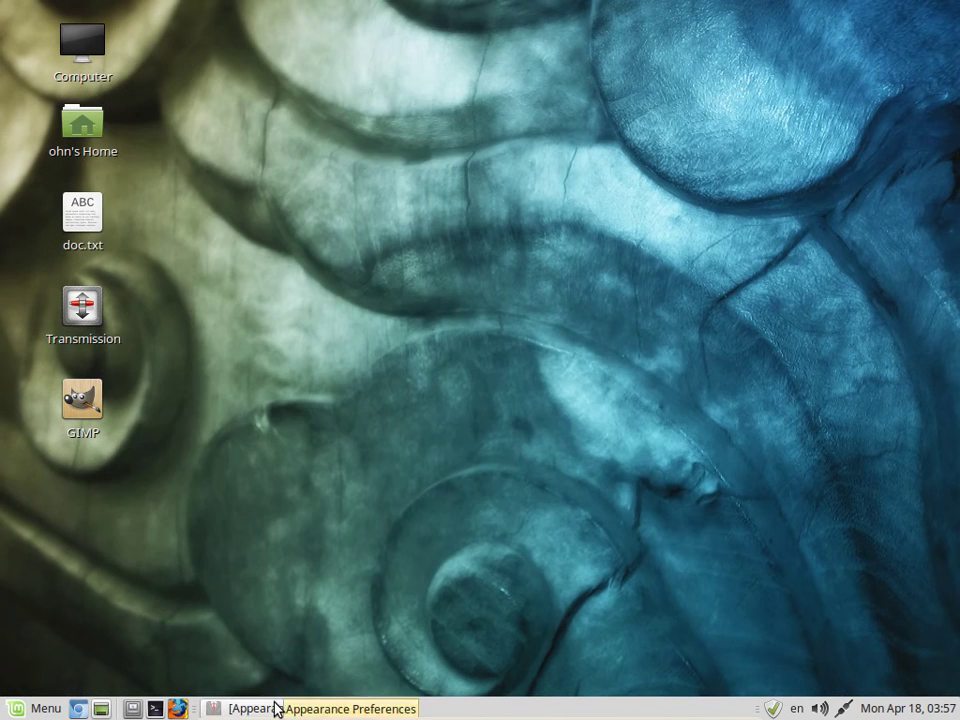
# - Apply the Mint-X-Pink theme in Appearance Preferences
pyautogui.click(276, 708)
pyautogui.click(130, 122)
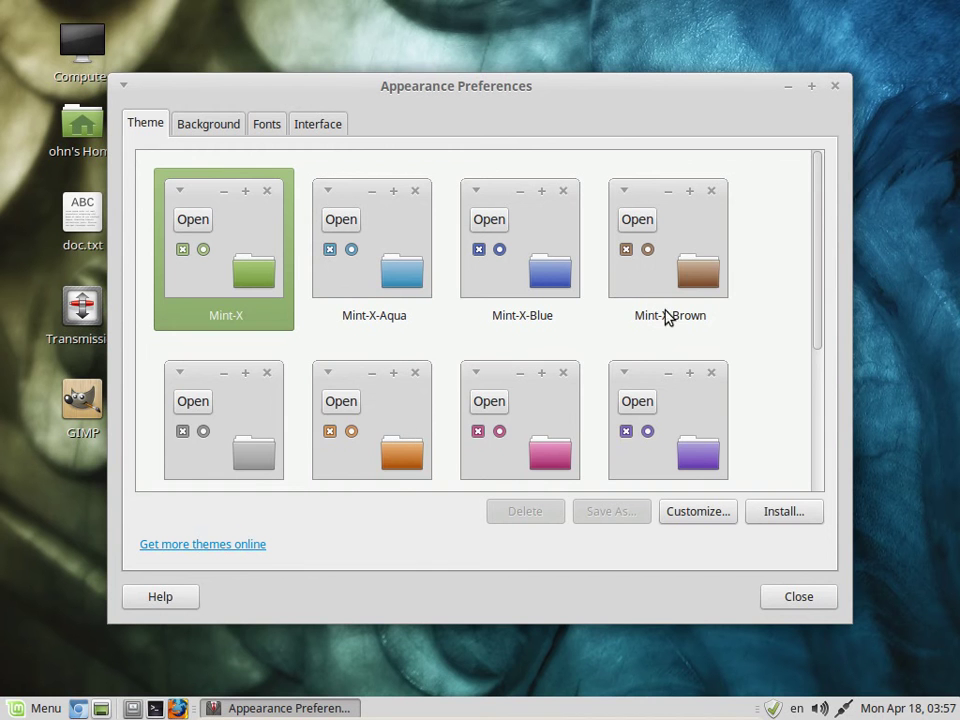
pyautogui.scroll(-5, 540, 340)
pyautogui.scroll(4, 530, 378)
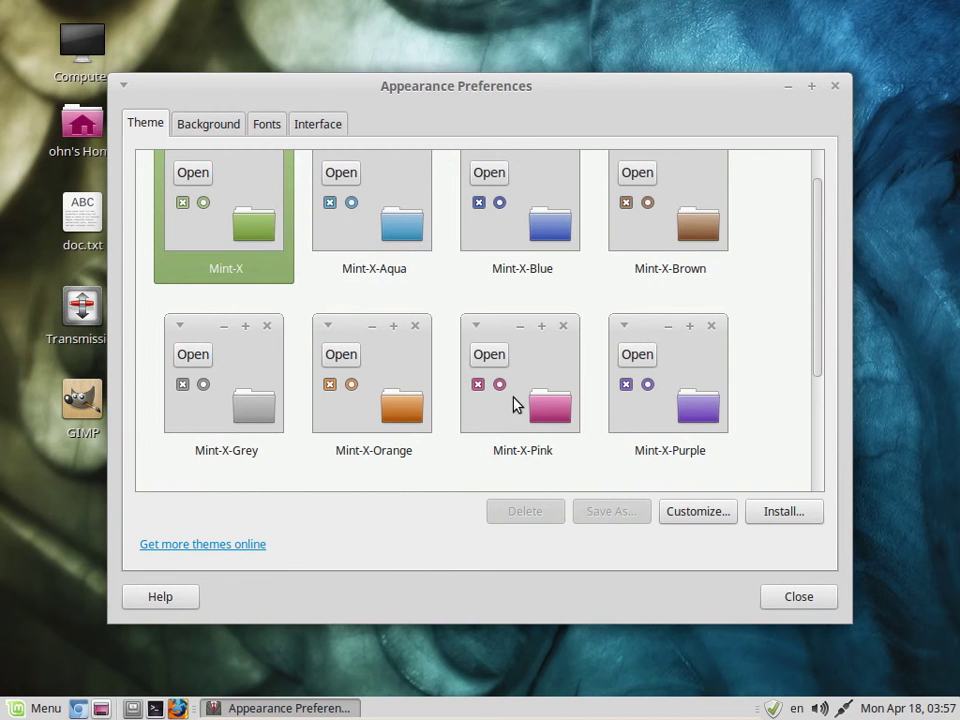
# - Show the desktop, inspect the folder icons of the home folder in the file manager and close it
pyautogui.click(101, 710)
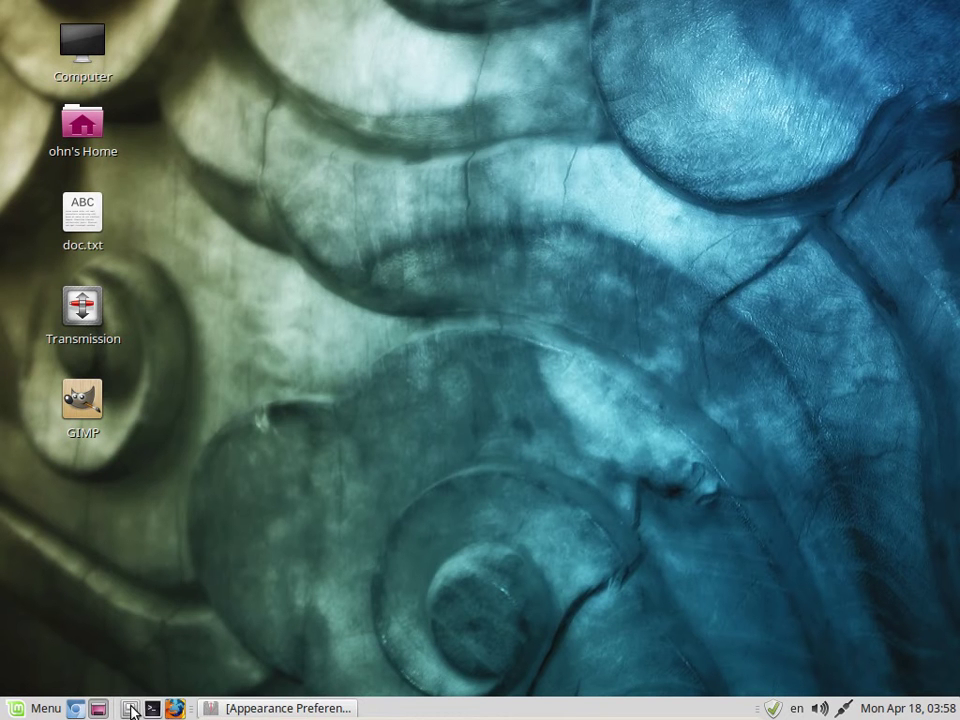
pyautogui.click(130, 709)
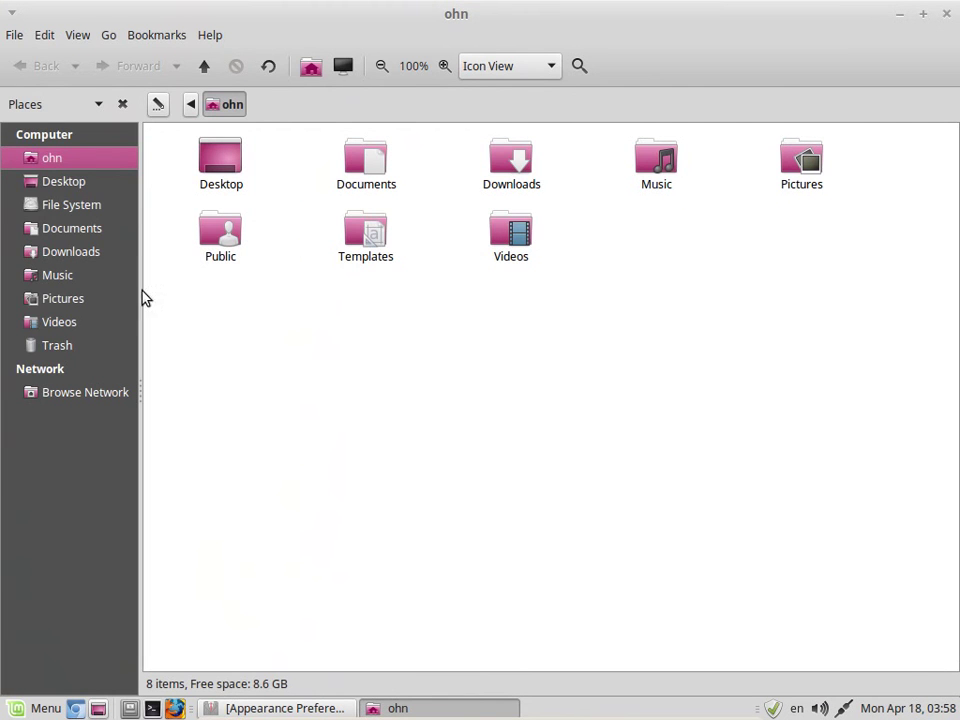
pyautogui.click(955, 12)
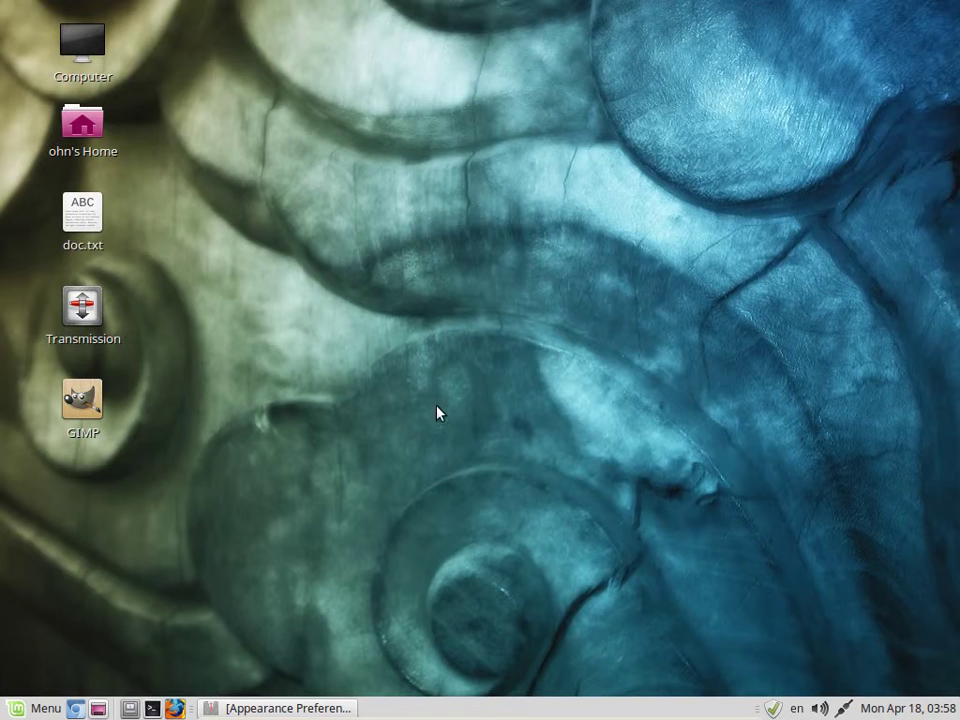
# - Restore the Appearance Preferences window, browse the available themes and apply the green Mint-X theme
pyautogui.click(287, 706)
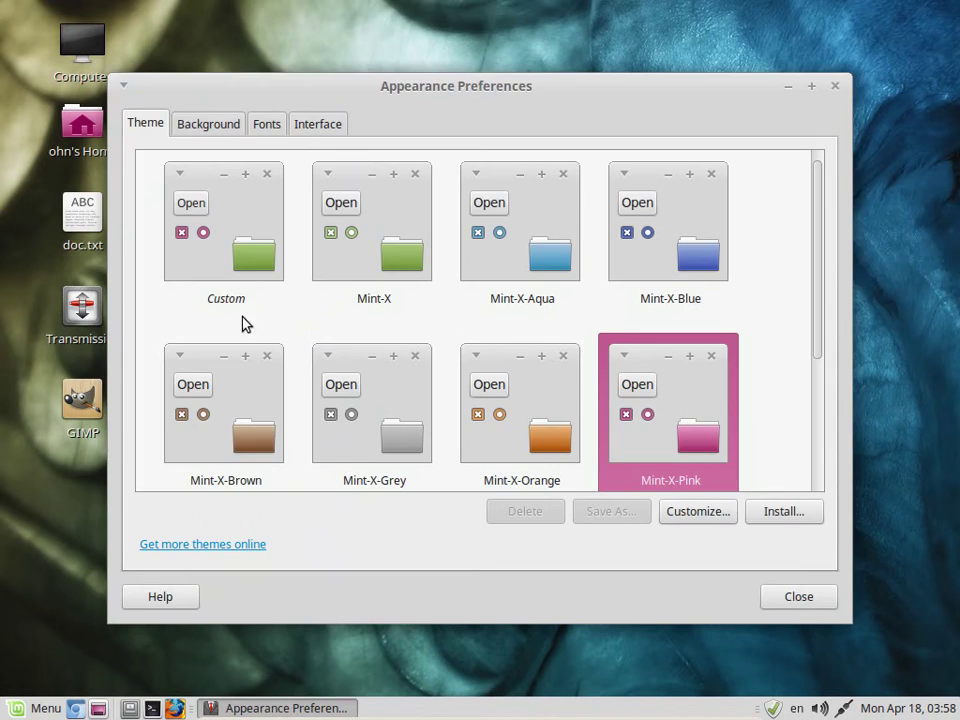
pyautogui.scroll(-3, 440, 335)
pyautogui.scroll(3, 524, 365)
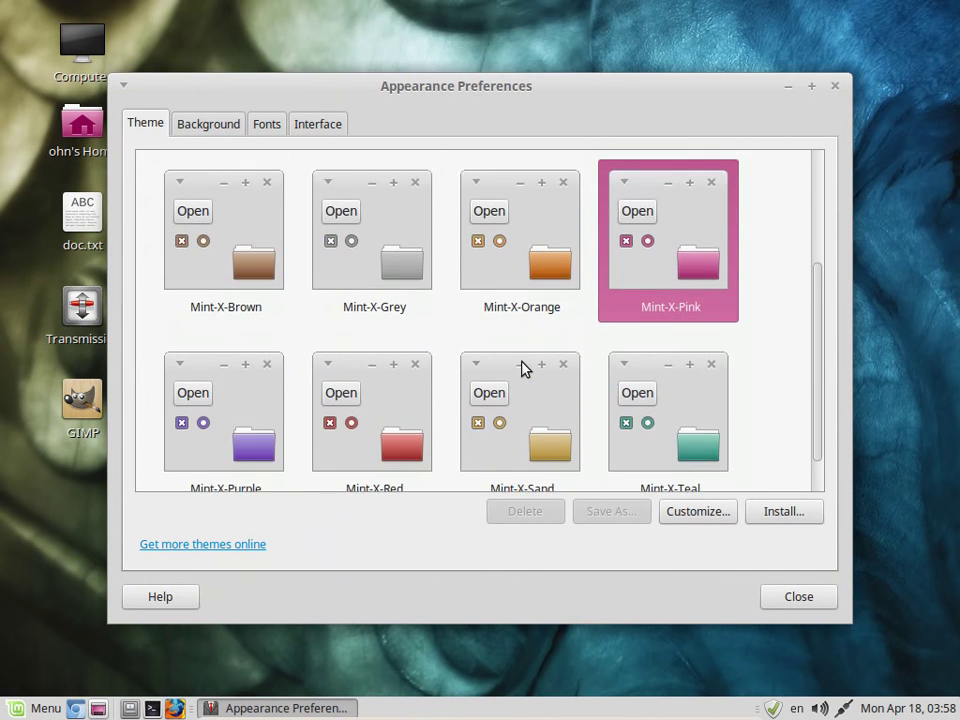
pyautogui.scroll(-3, 522, 370)
pyautogui.scroll(3, 568, 420)
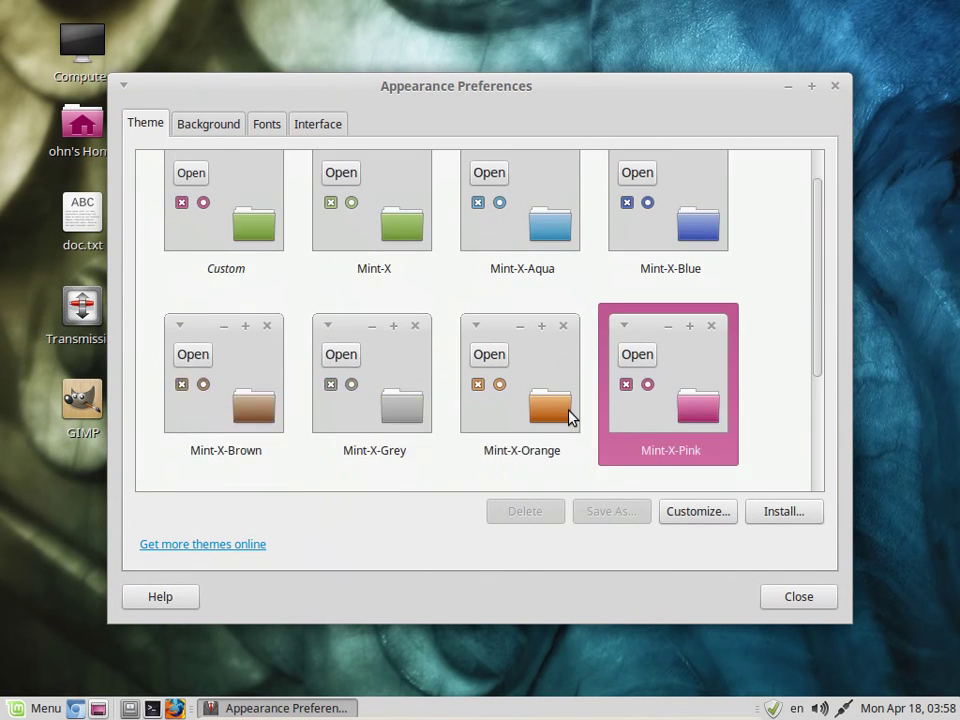
pyautogui.scroll(-3, 572, 416)
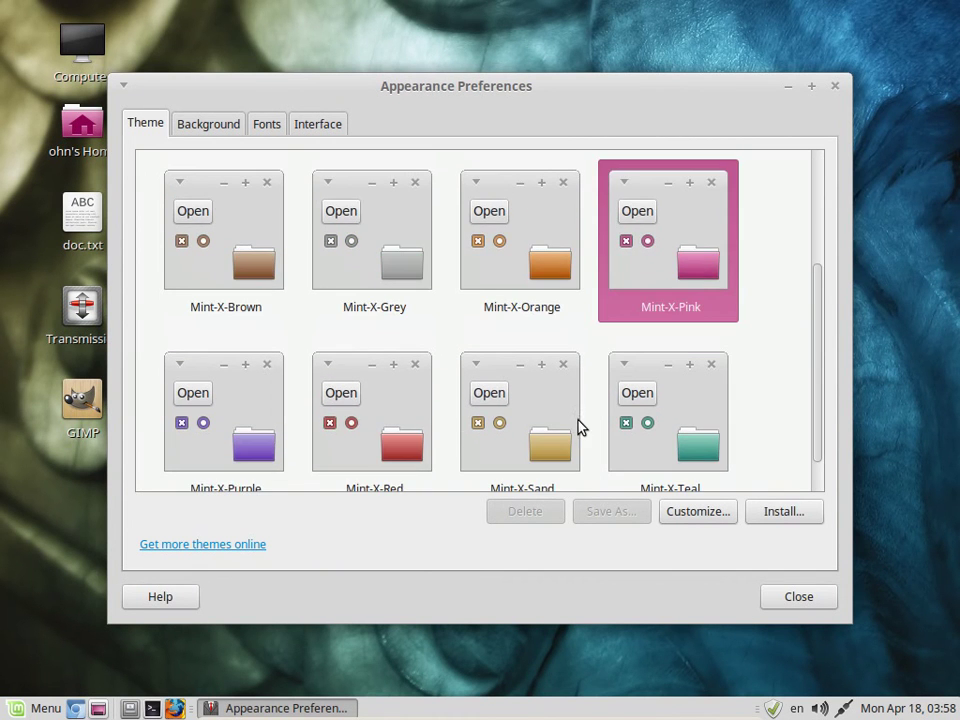
pyautogui.scroll(3, 579, 429)
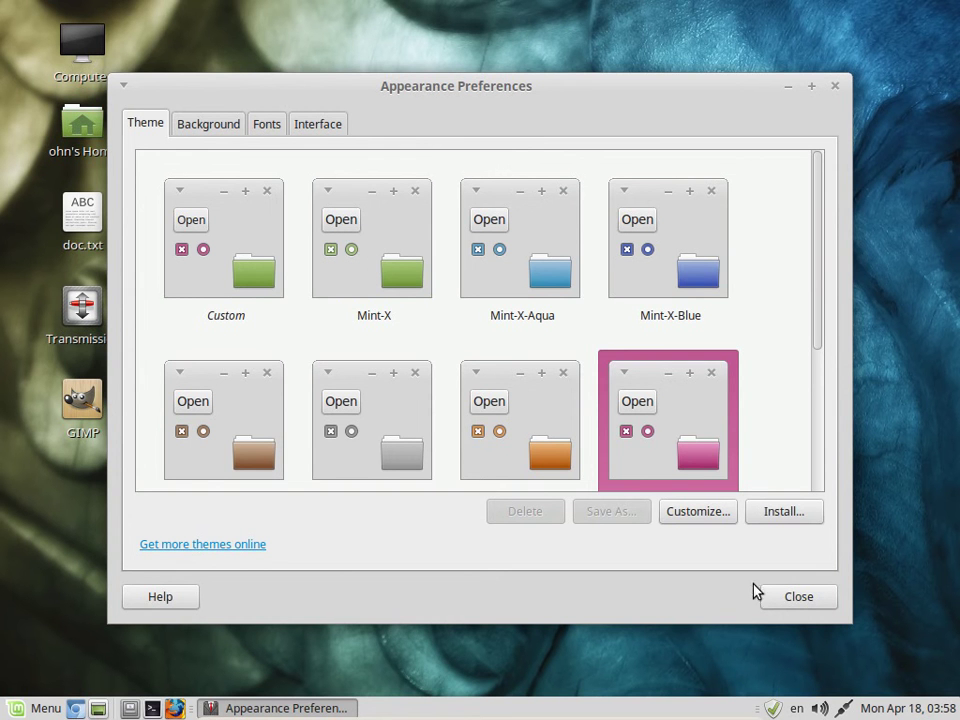
# - Set the window title font size to 11 in the font settings
pyautogui.click(262, 124)
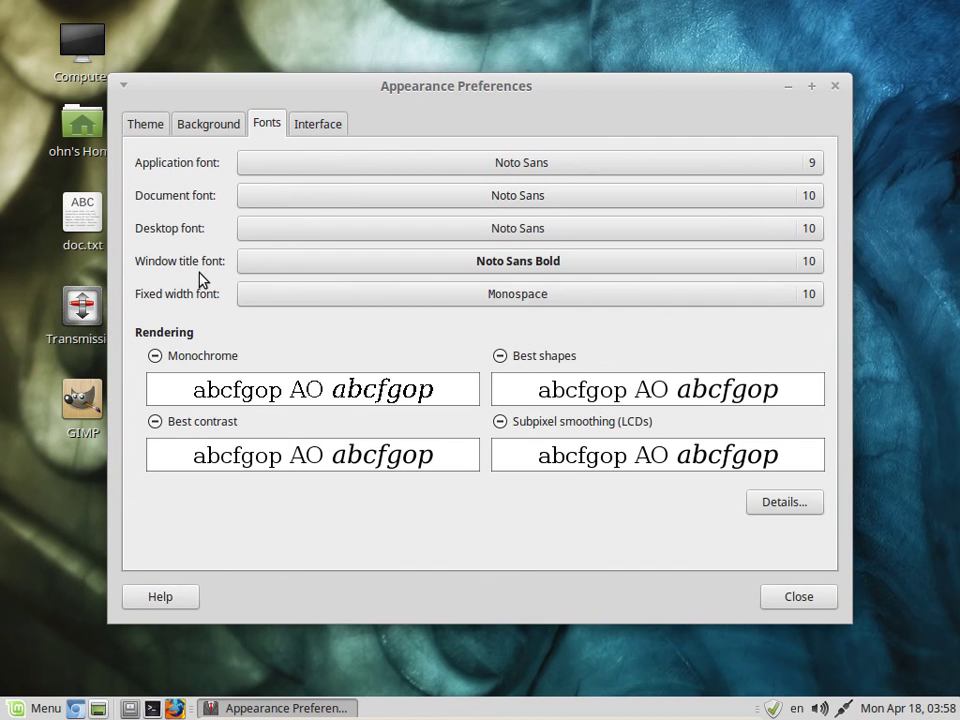
pyautogui.click(810, 263)
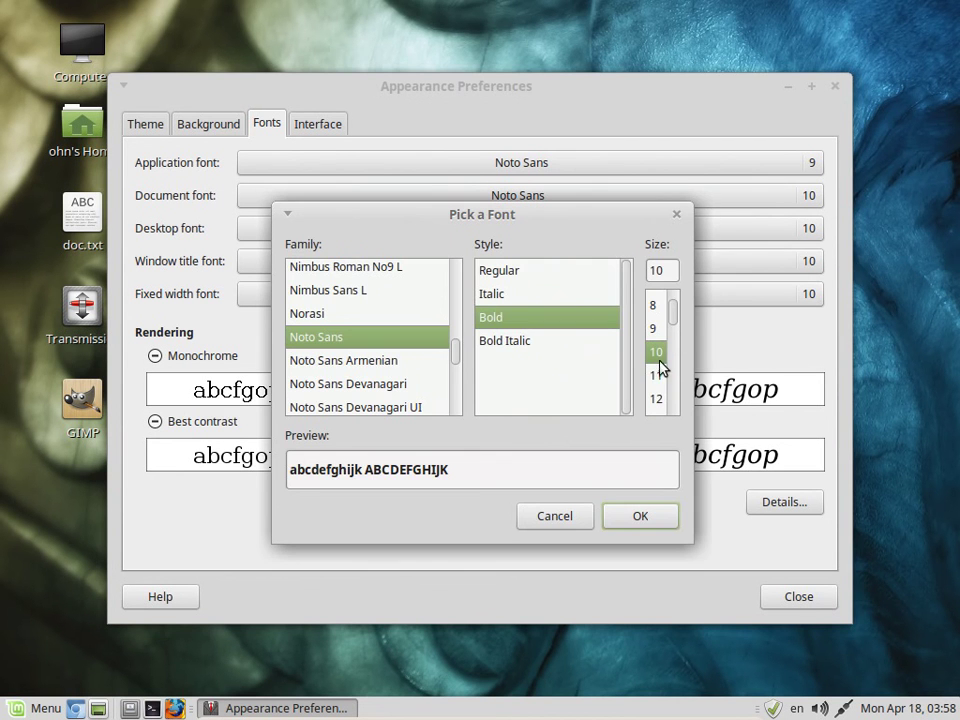
pyautogui.click(656, 376)
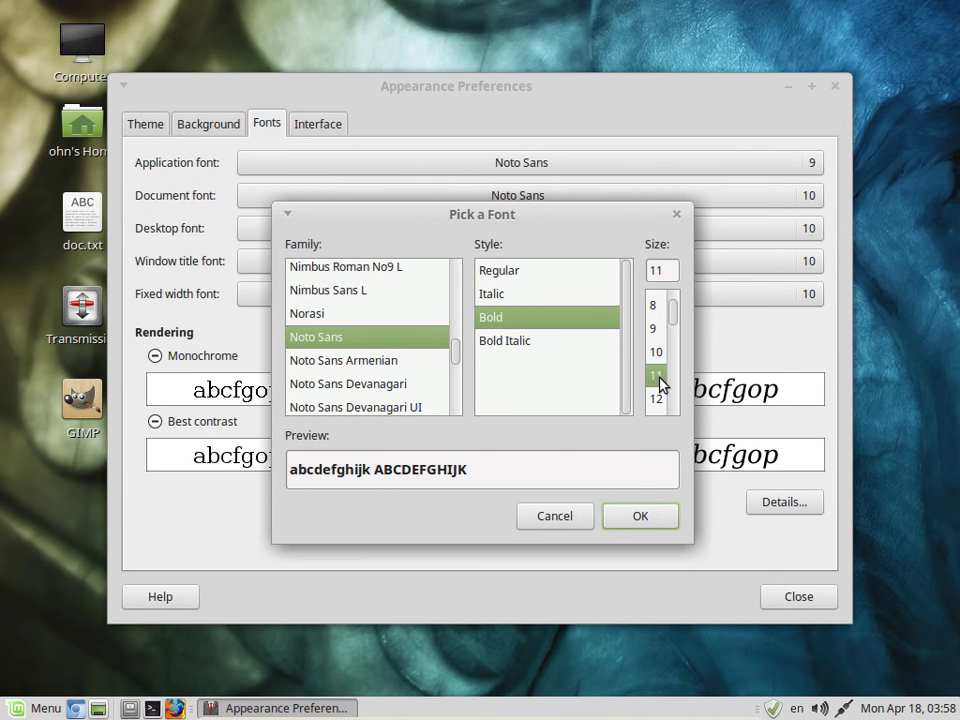
pyautogui.click(641, 518)
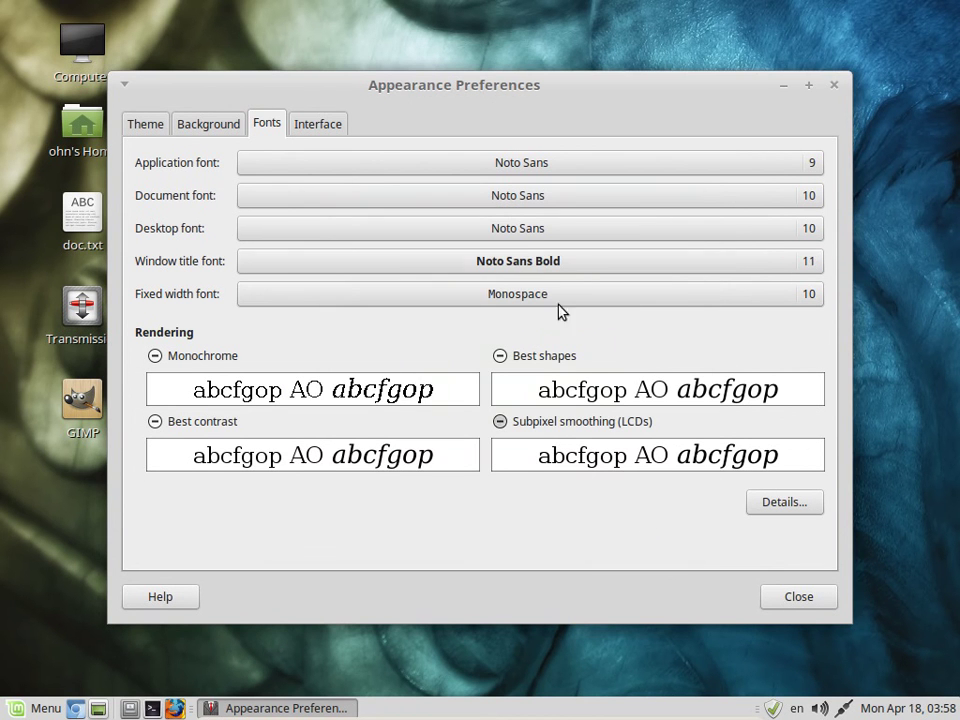
# - Increase the window title font size to 12
pyautogui.click(791, 264)
pyautogui.click(657, 404)
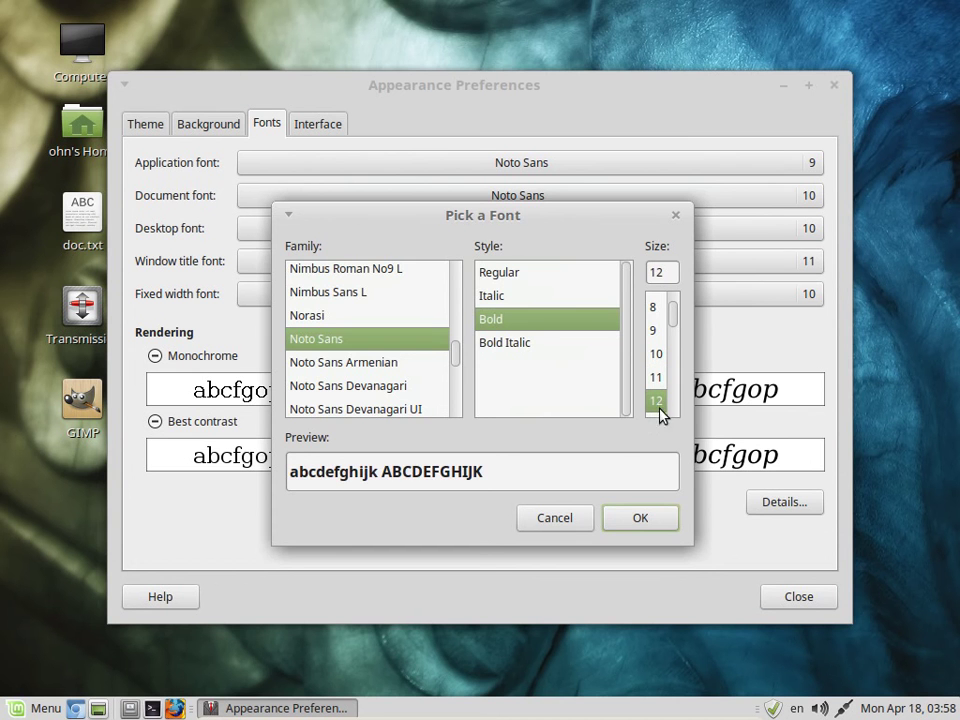
pyautogui.click(636, 518)
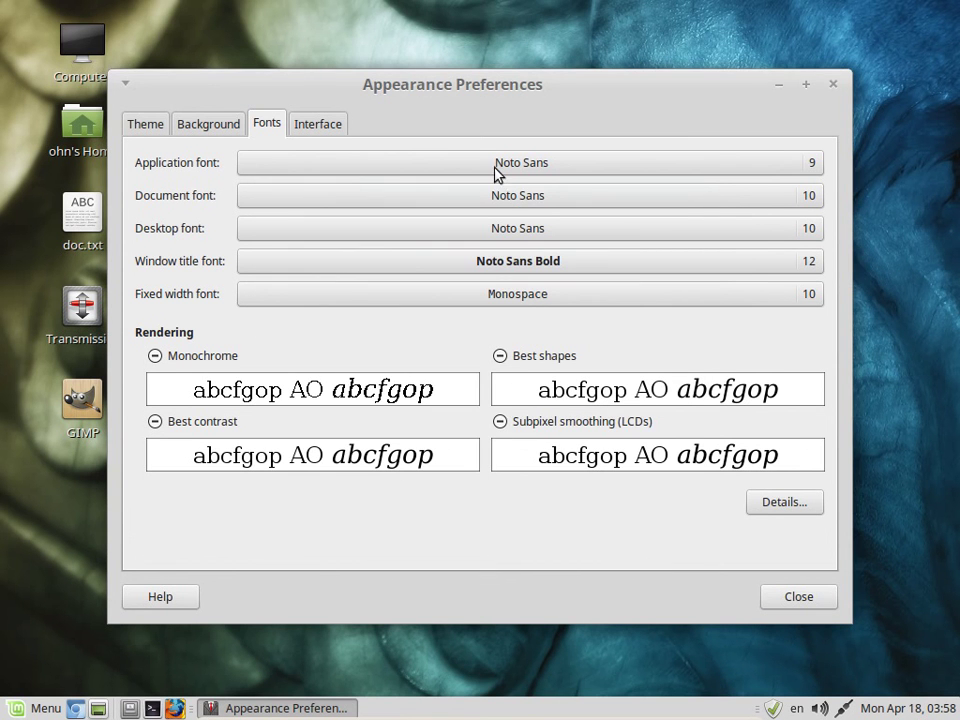
# - Set the window title font size back to 10
pyautogui.click(774, 270)
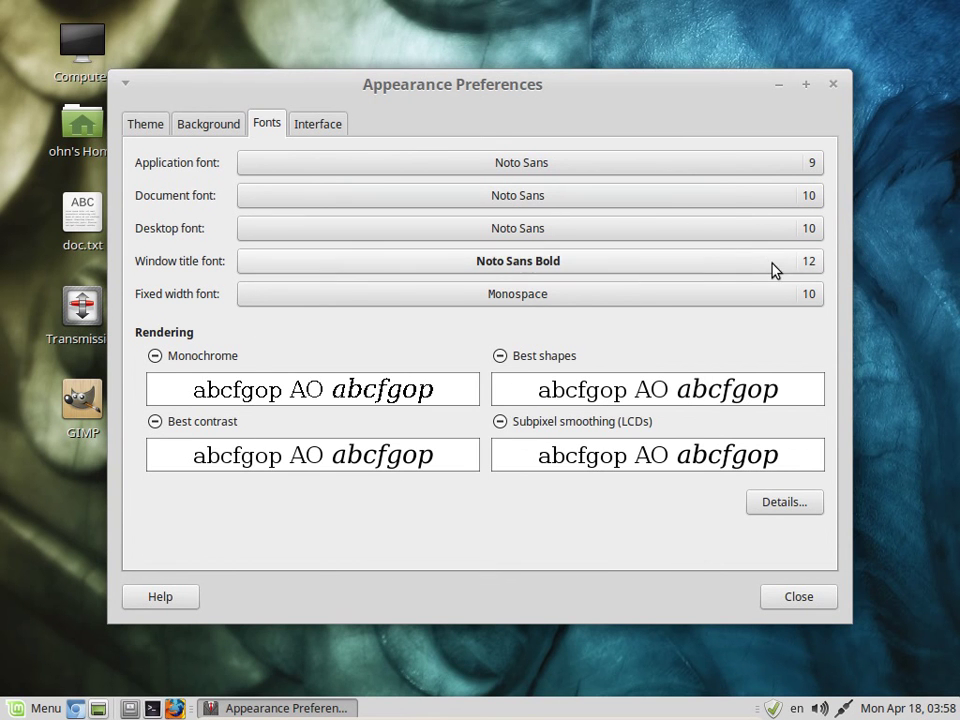
pyautogui.click(658, 355)
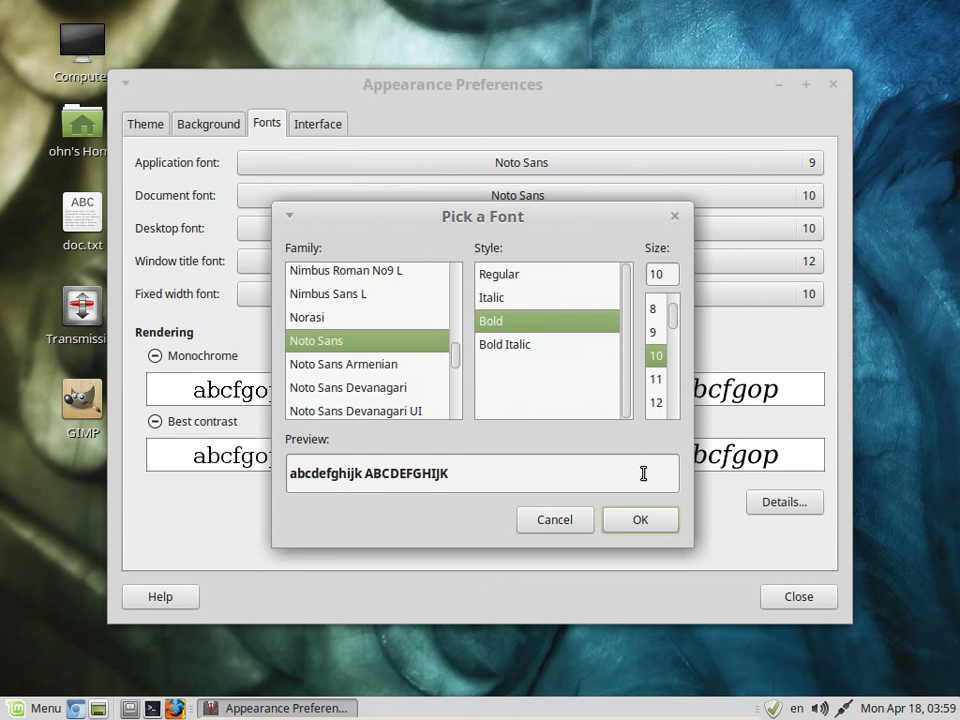
pyautogui.click(636, 522)
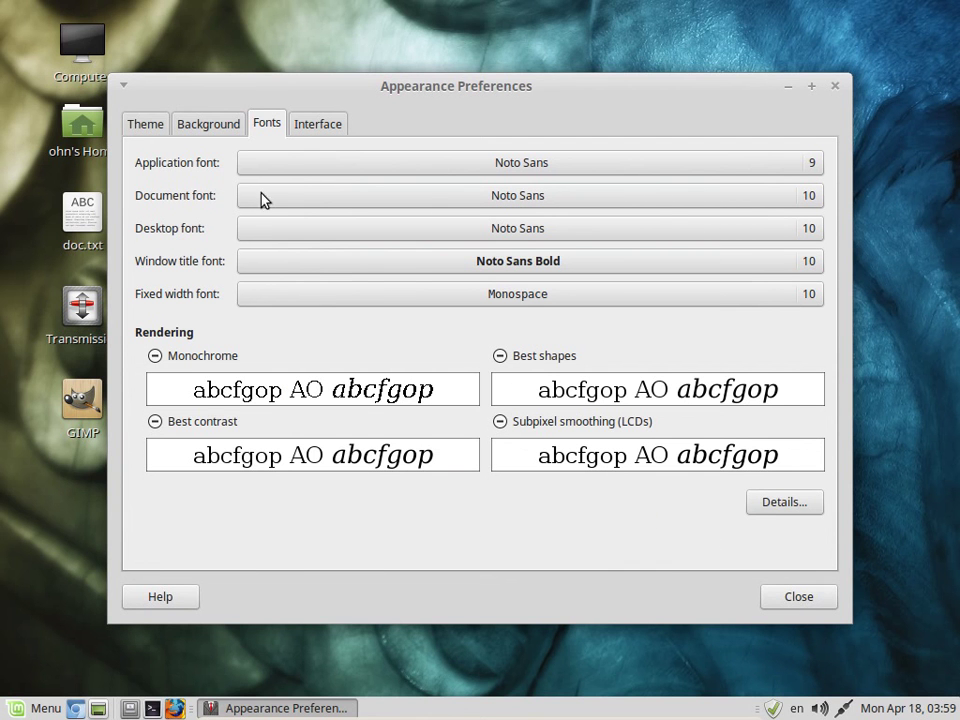
# - View the menu and toolbar interface options, close Appearance Preferences and minimize the Linux Mint virtual machine to return to the Kali desktop
pyautogui.click(327, 128)
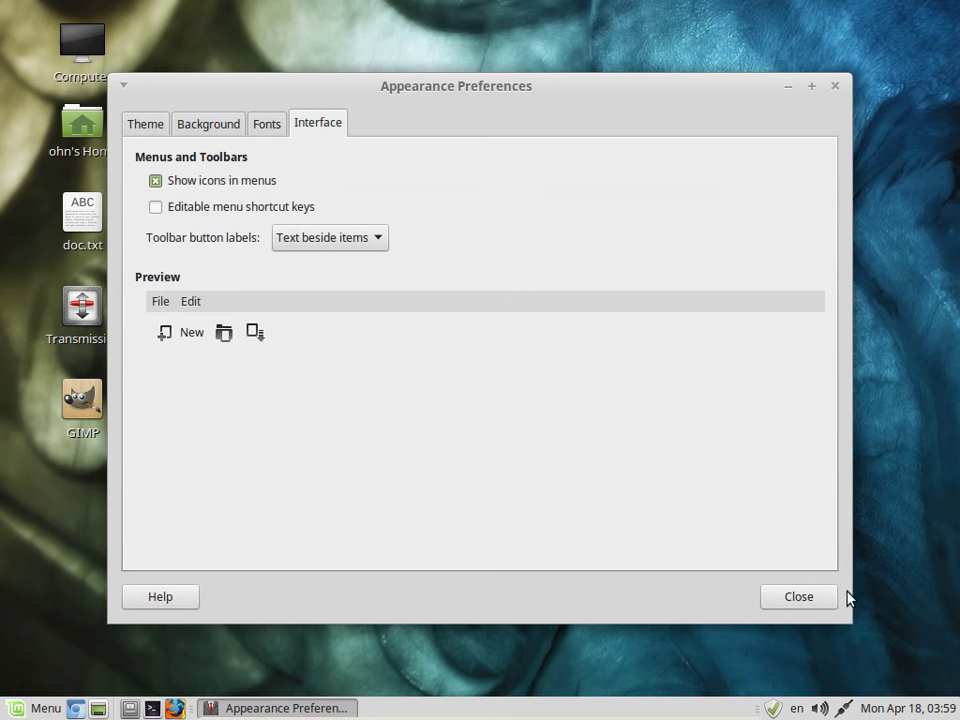
pyautogui.click(789, 597)
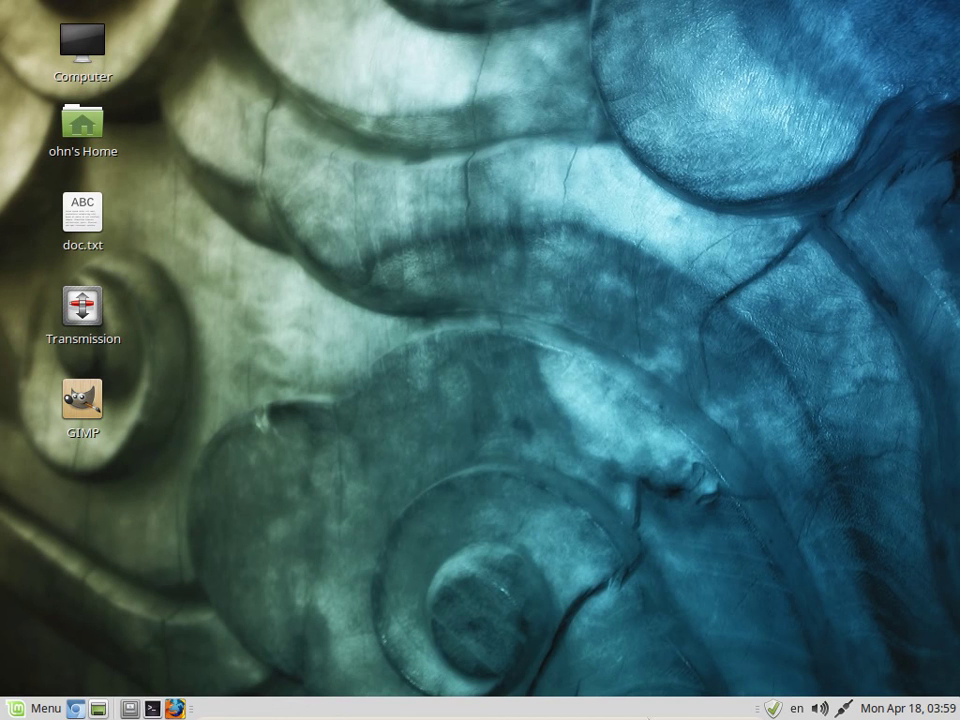
pyautogui.click(724, 706)
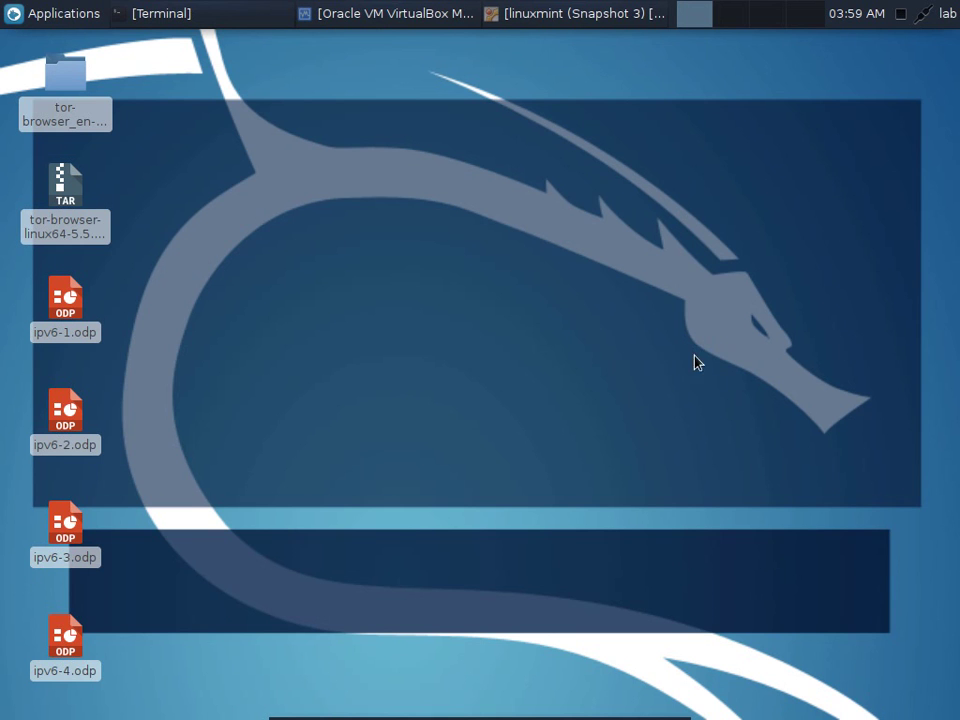